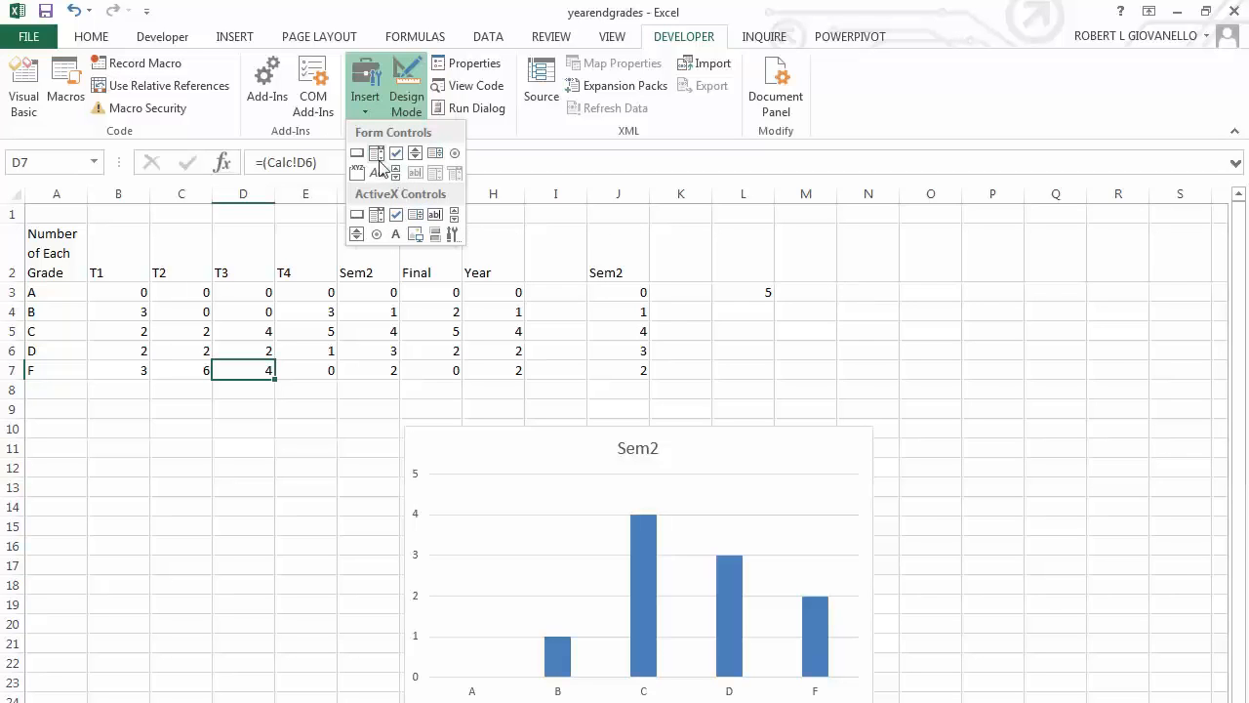
Insert a horizontal form-control scroll bar across row 8, spanning columns B to H beneath the grade table.
click(396, 176)
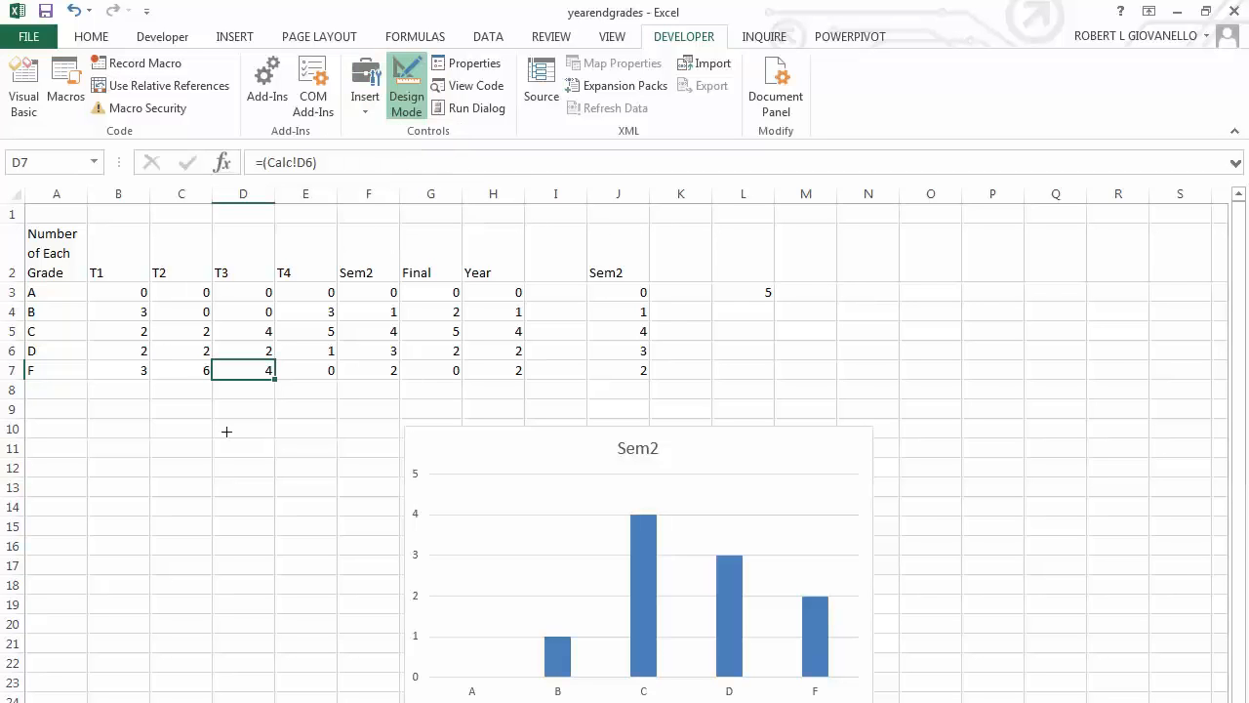
drag(86, 380, 524, 397)
click(257, 438)
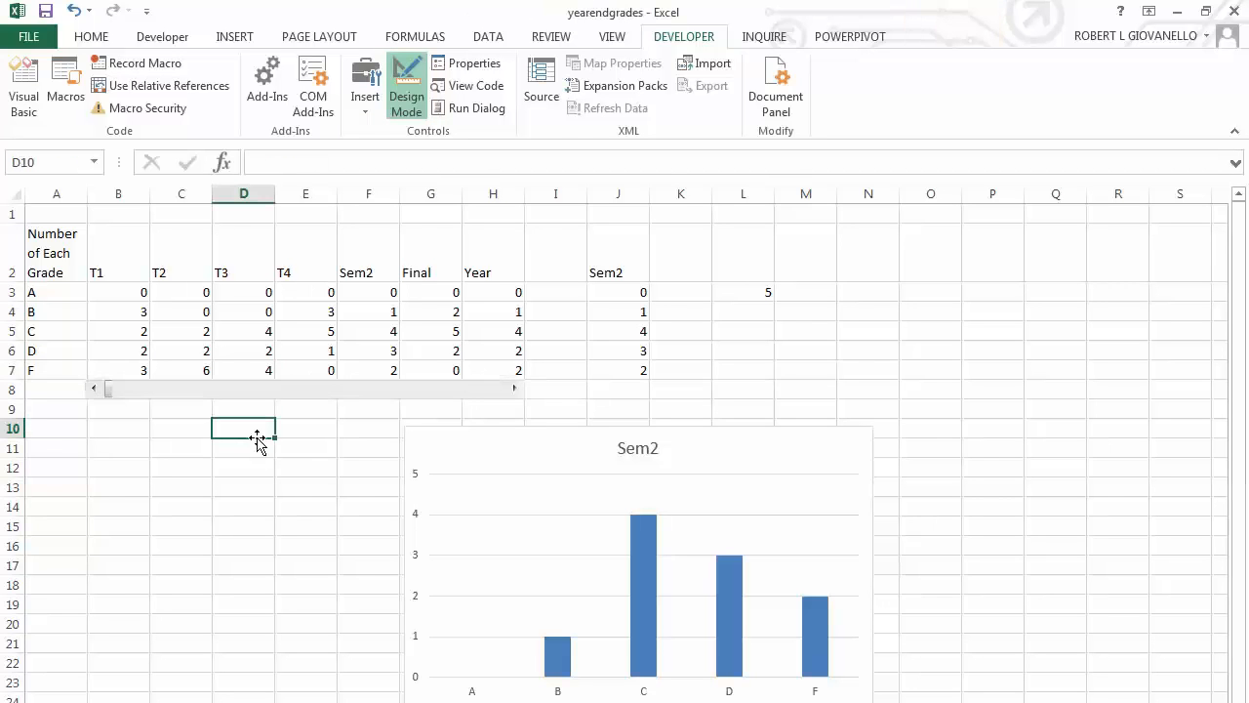
Try out the new scroll bar by stepping it forward and moving its slider back and forth.
click(515, 390)
click(515, 389)
click(515, 389)
drag(242, 390, 420, 392)
click(137, 390)
Set the scroll bar's minimum value to 1 and maximum value to 7 in its control format settings.
right_click(316, 393)
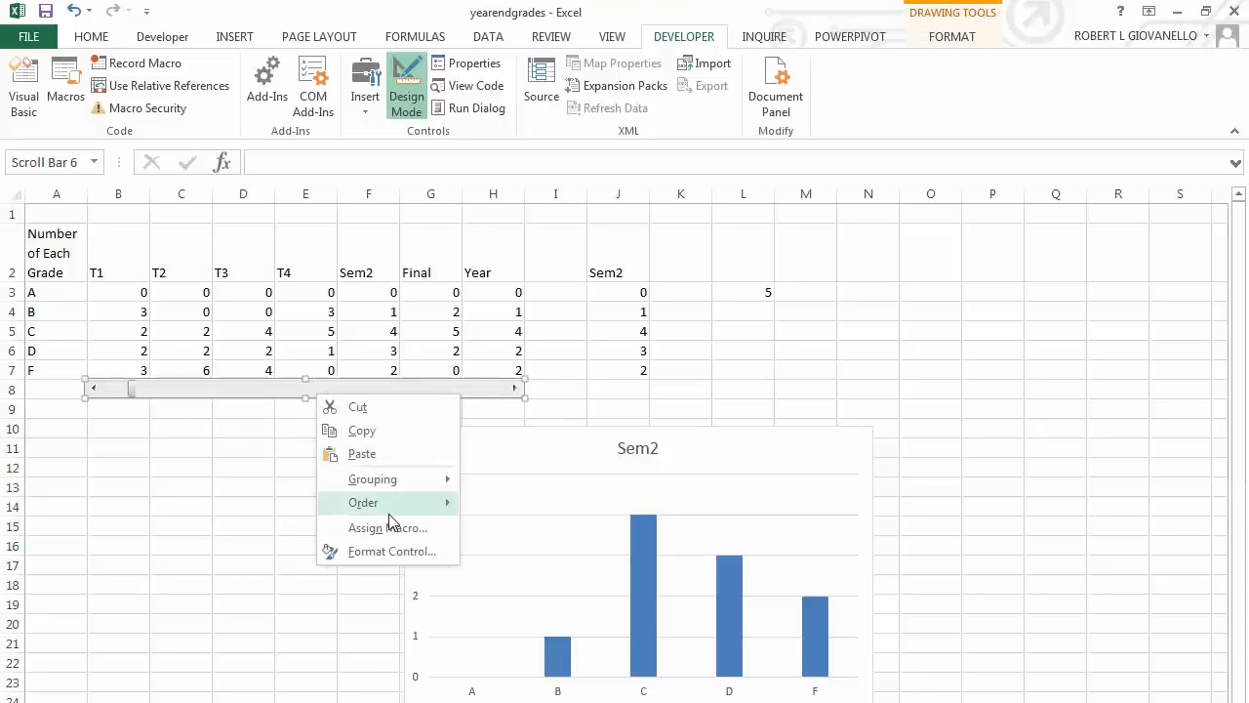
click(395, 551)
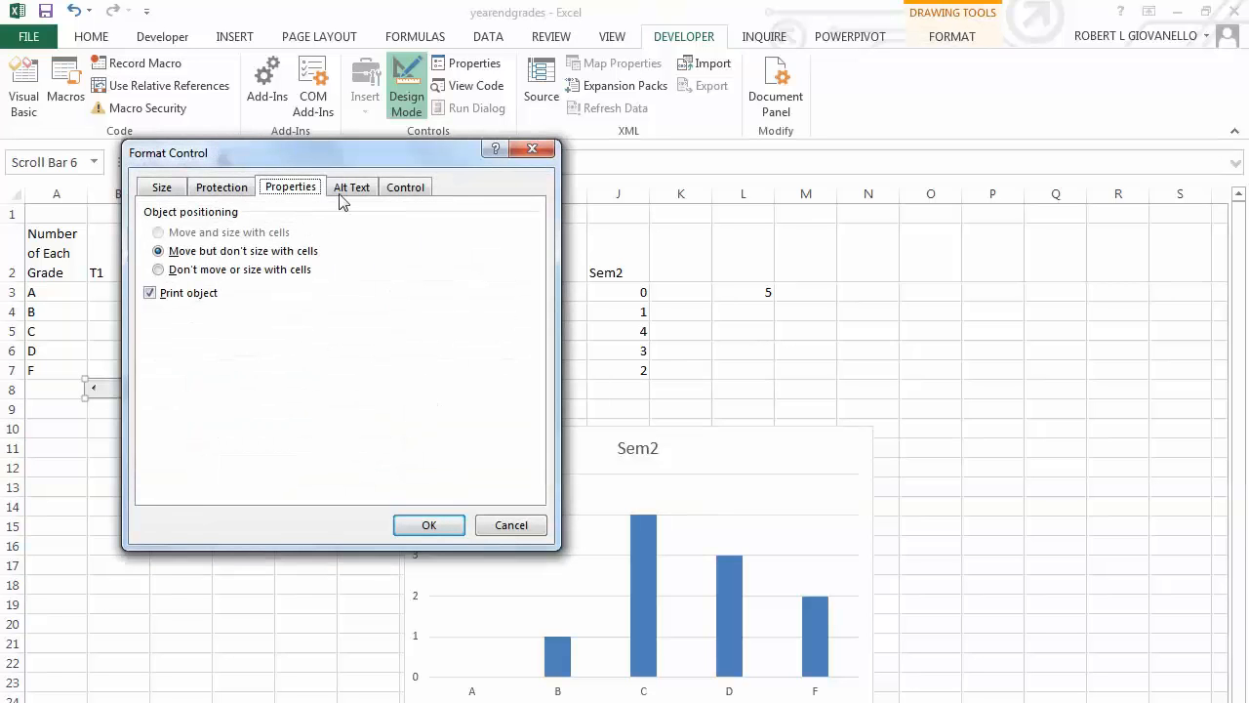
click(347, 195)
click(404, 190)
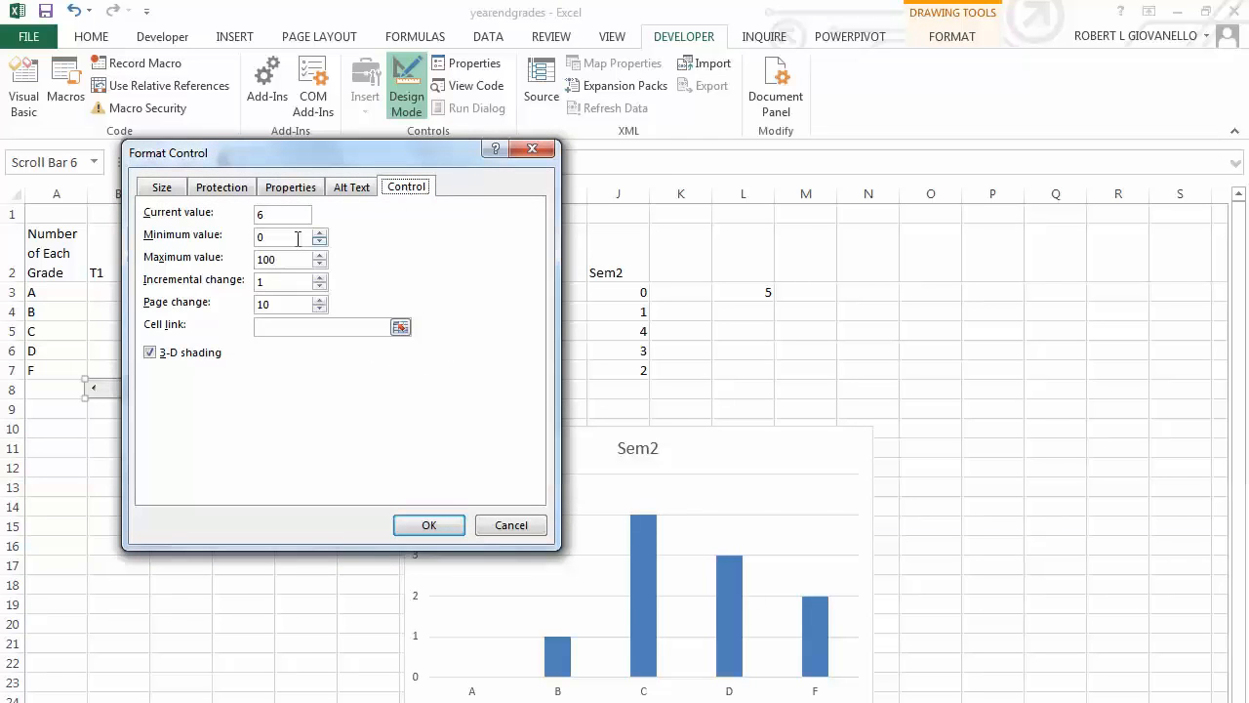
drag(394, 154, 379, 487)
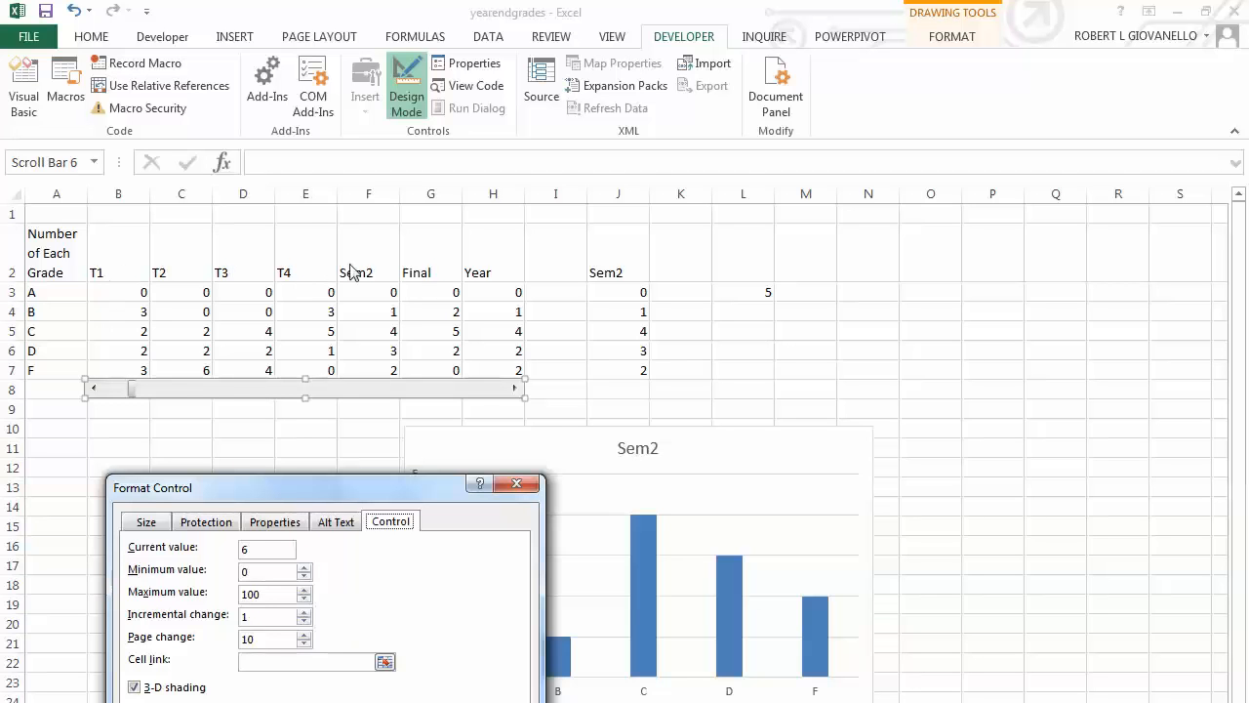
click(269, 575)
key(Tab)
text(7)
Link the scroll bar to cell $L$3 and apply the control settings.
click(386, 663)
click(747, 291)
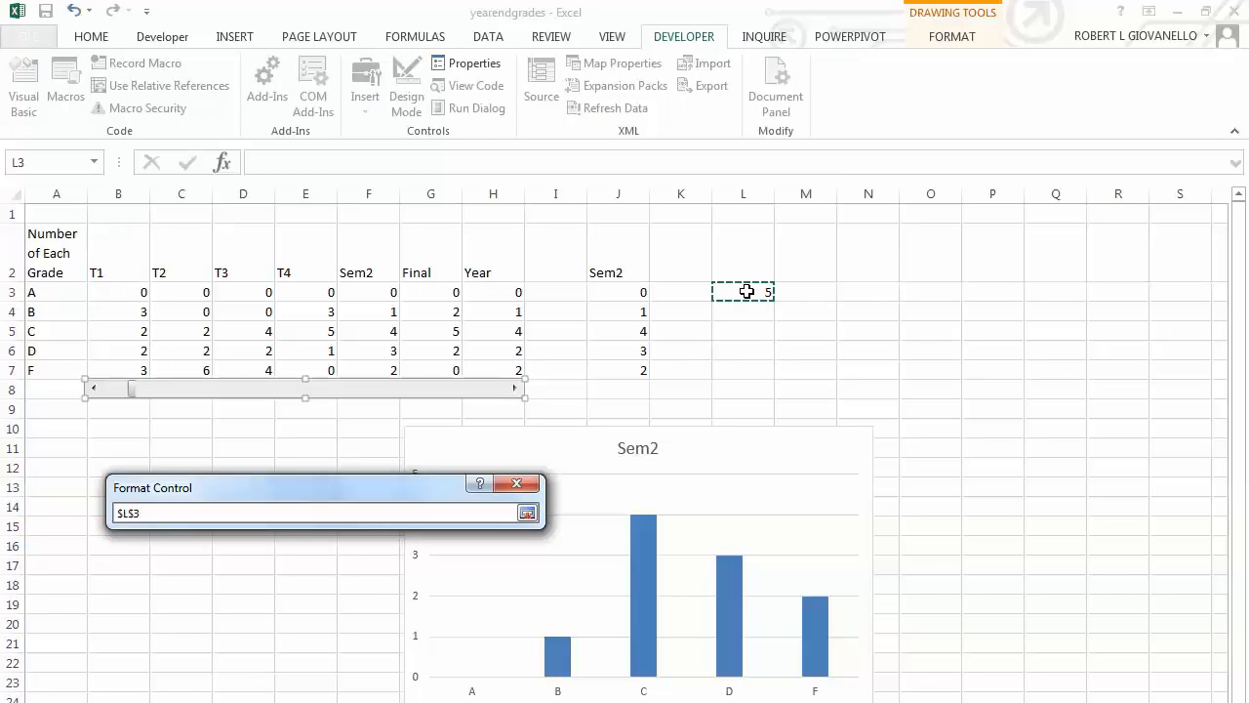
key(Return)
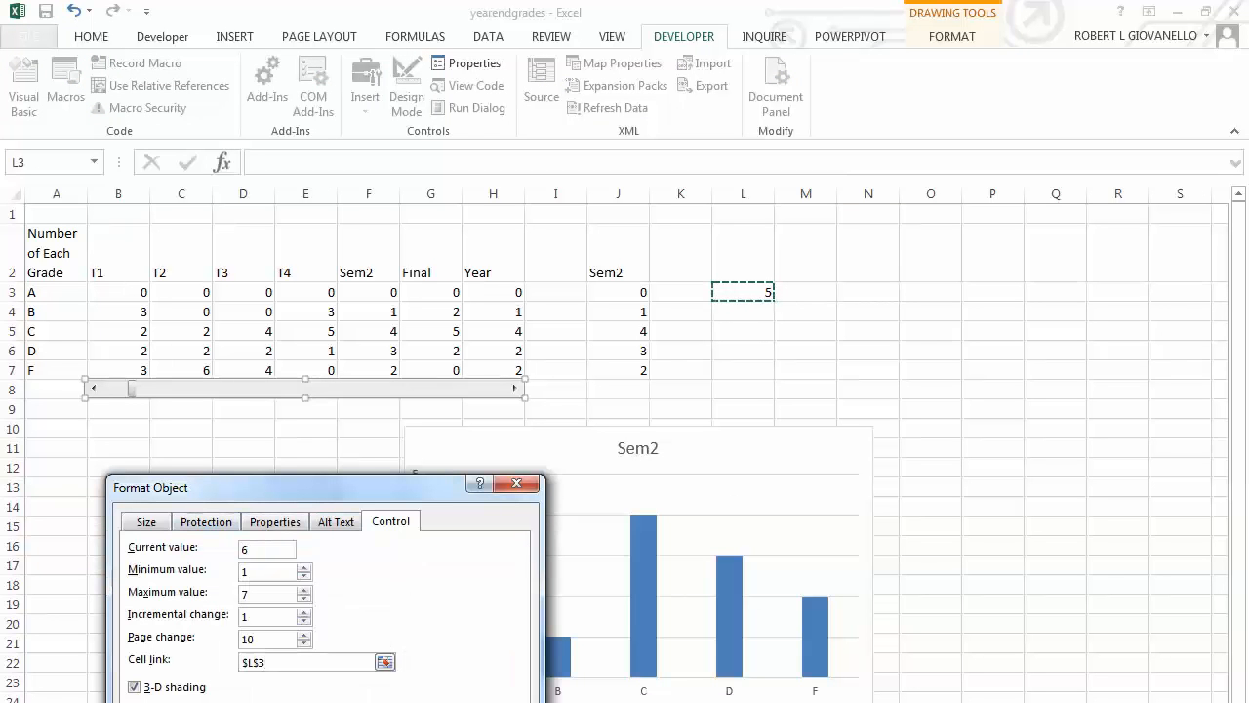
key(Return)
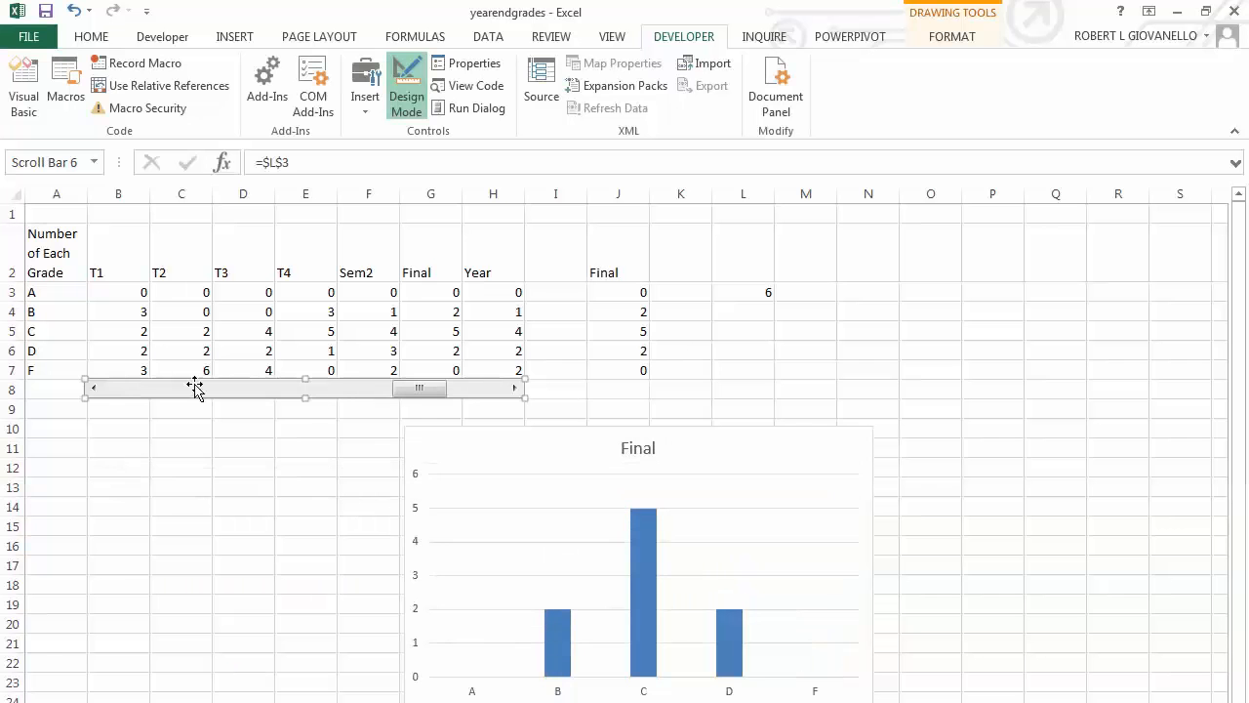
Test the linked scroll bar by stepping it back from Final to T1 while checking the chart.
click(155, 449)
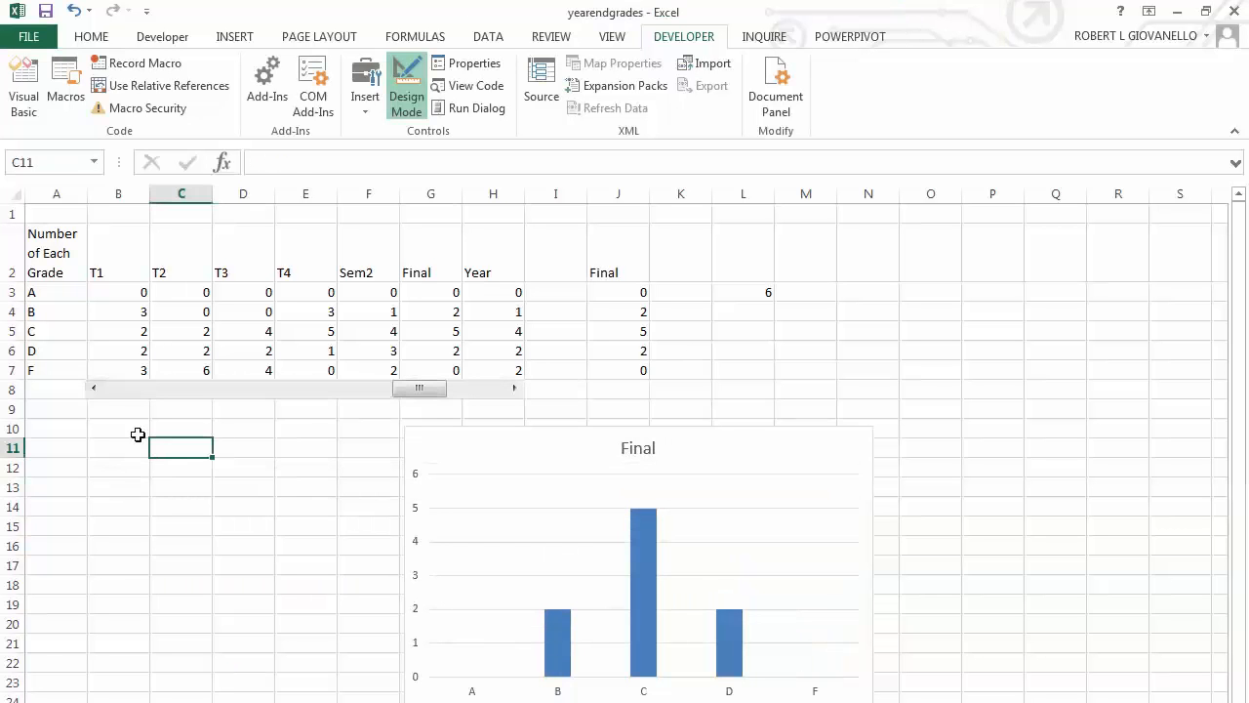
click(94, 393)
click(95, 395)
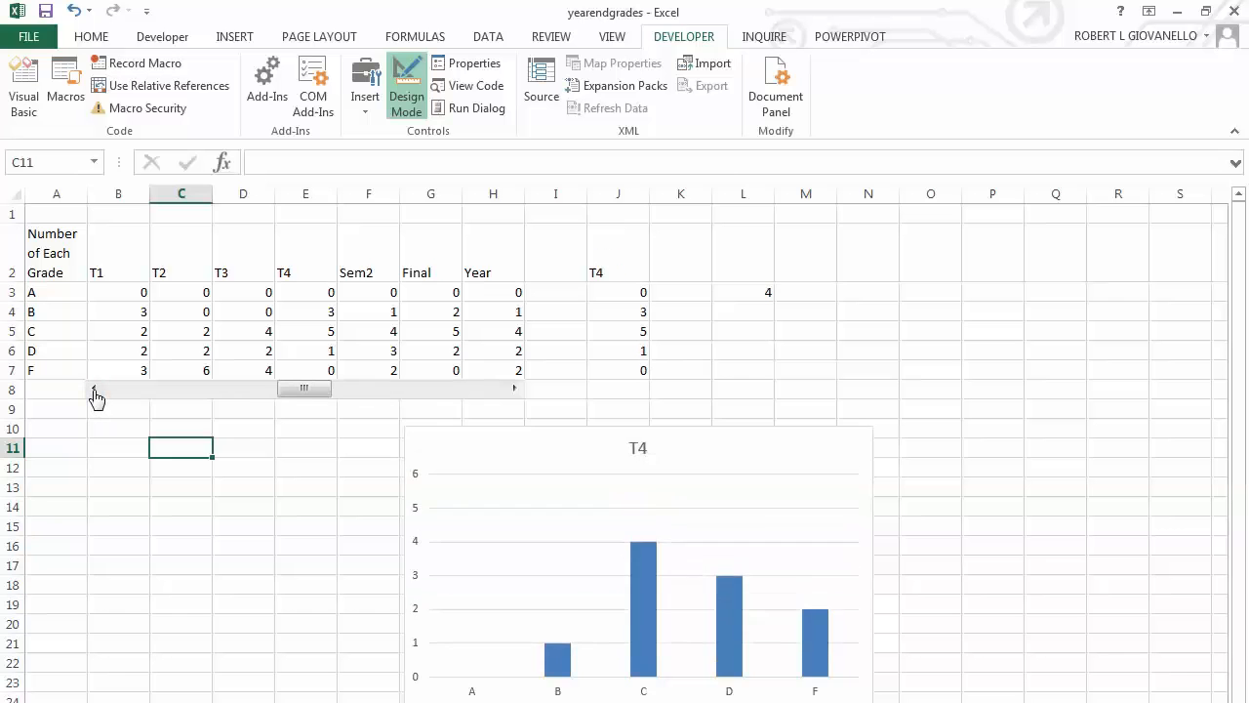
click(94, 395)
click(92, 396)
click(91, 395)
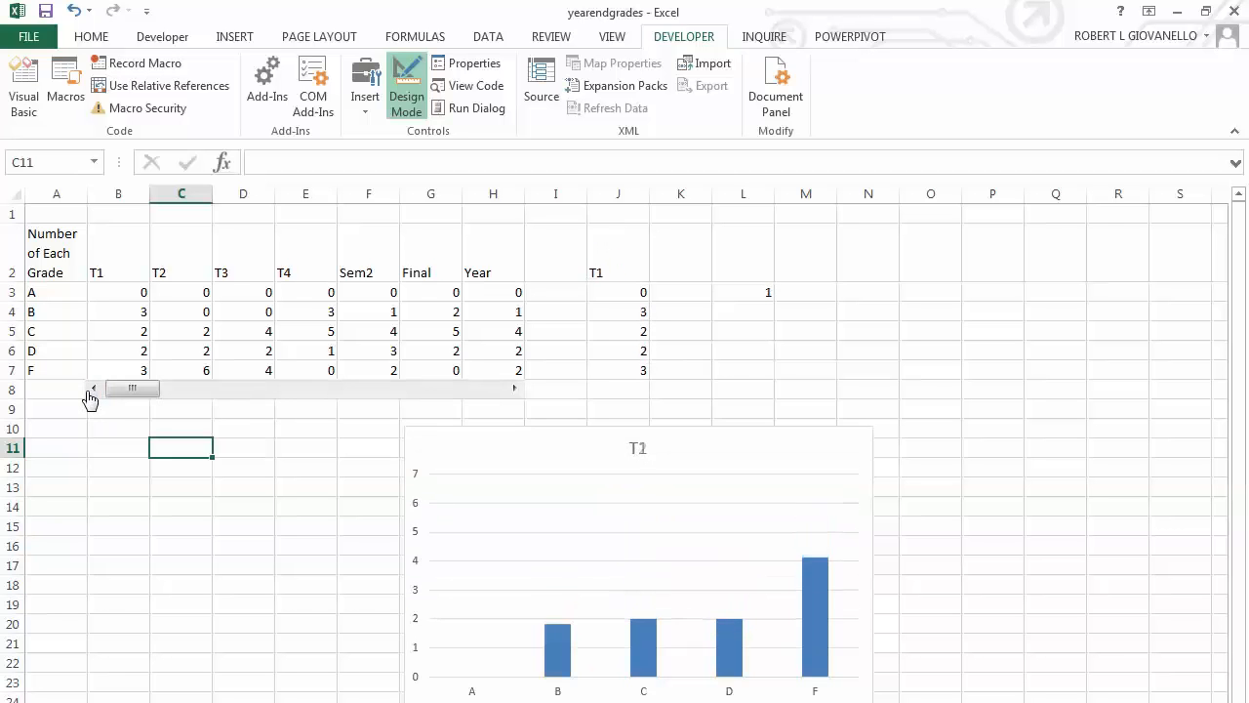
Widen the scroll bar on both ends, from about the middle of column A to the middle of column I.
right_click(192, 387)
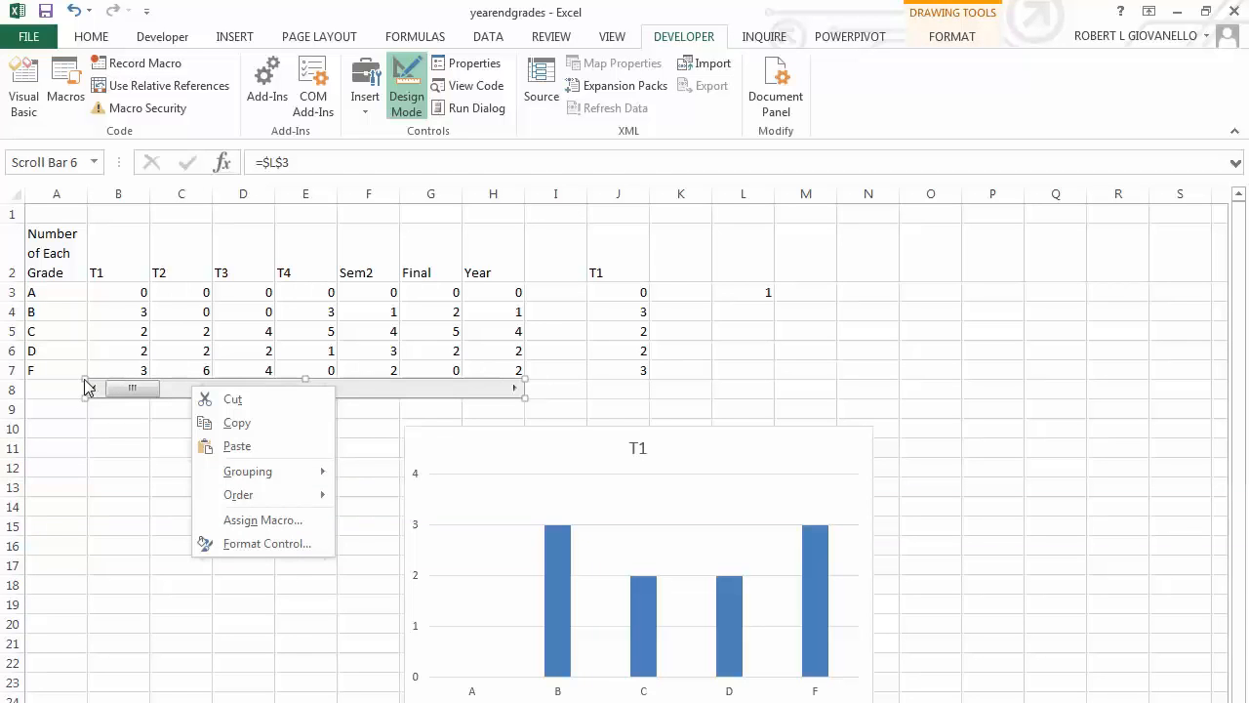
click(85, 380)
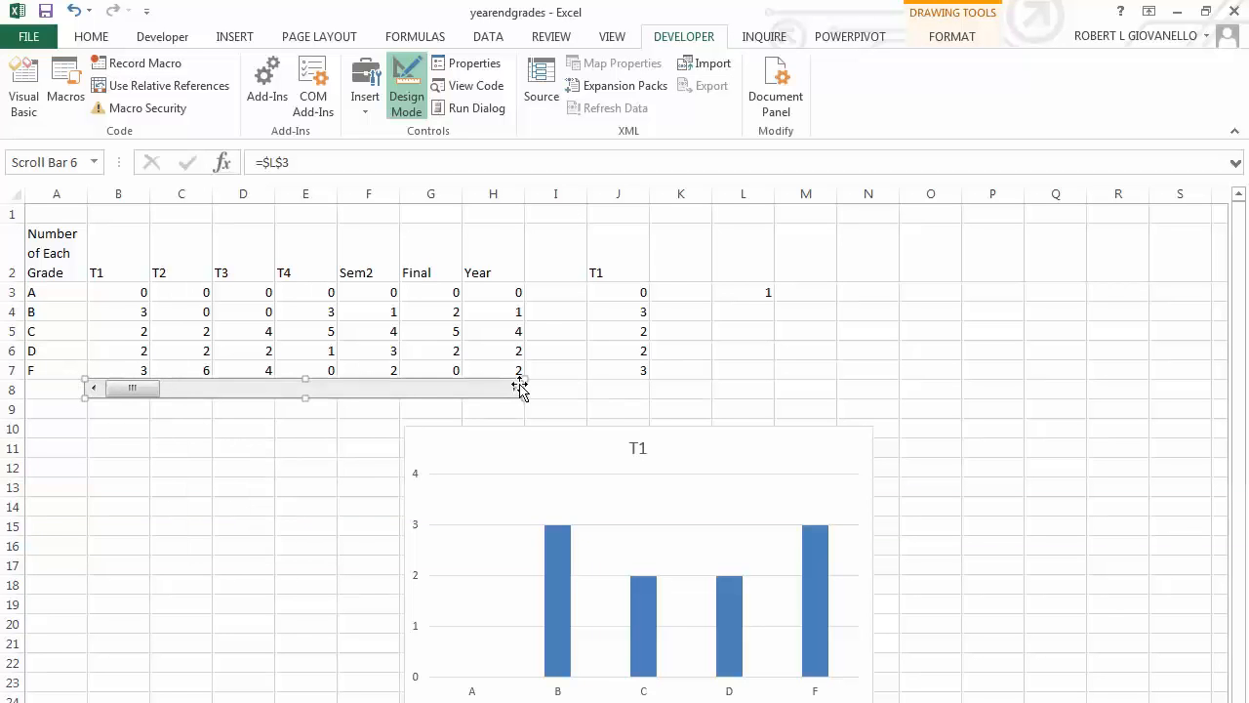
drag(527, 379, 565, 380)
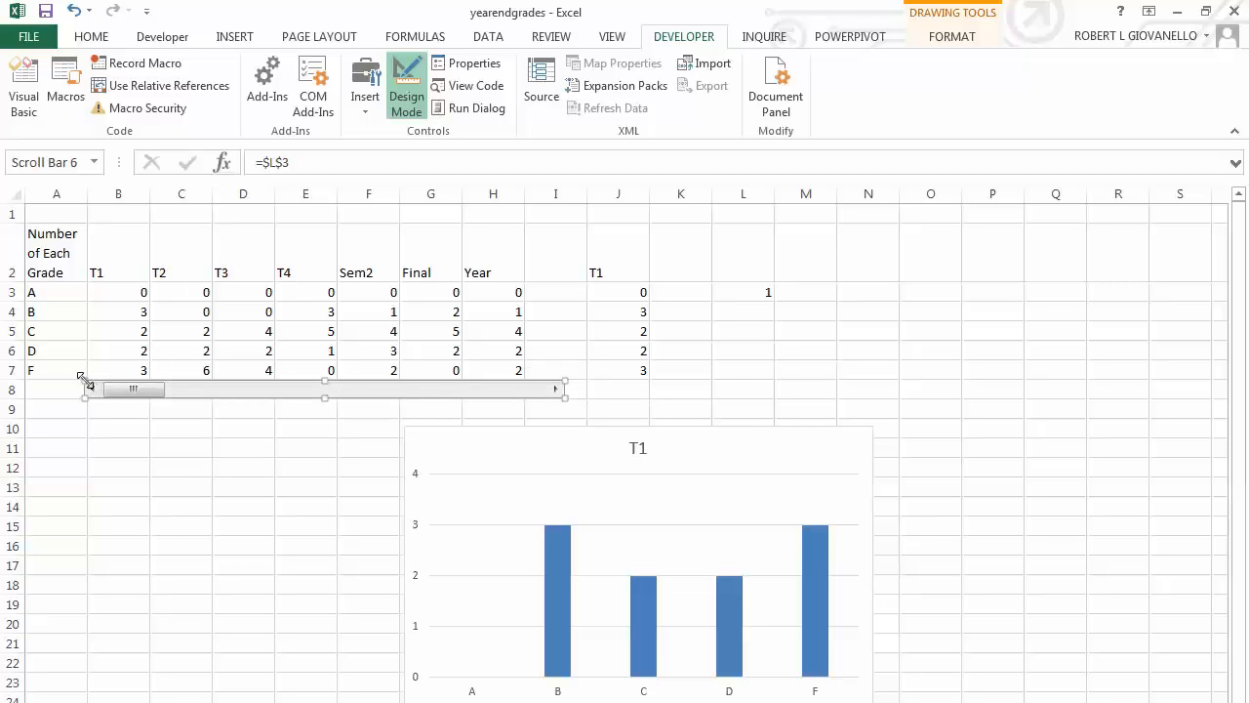
drag(82, 378, 55, 380)
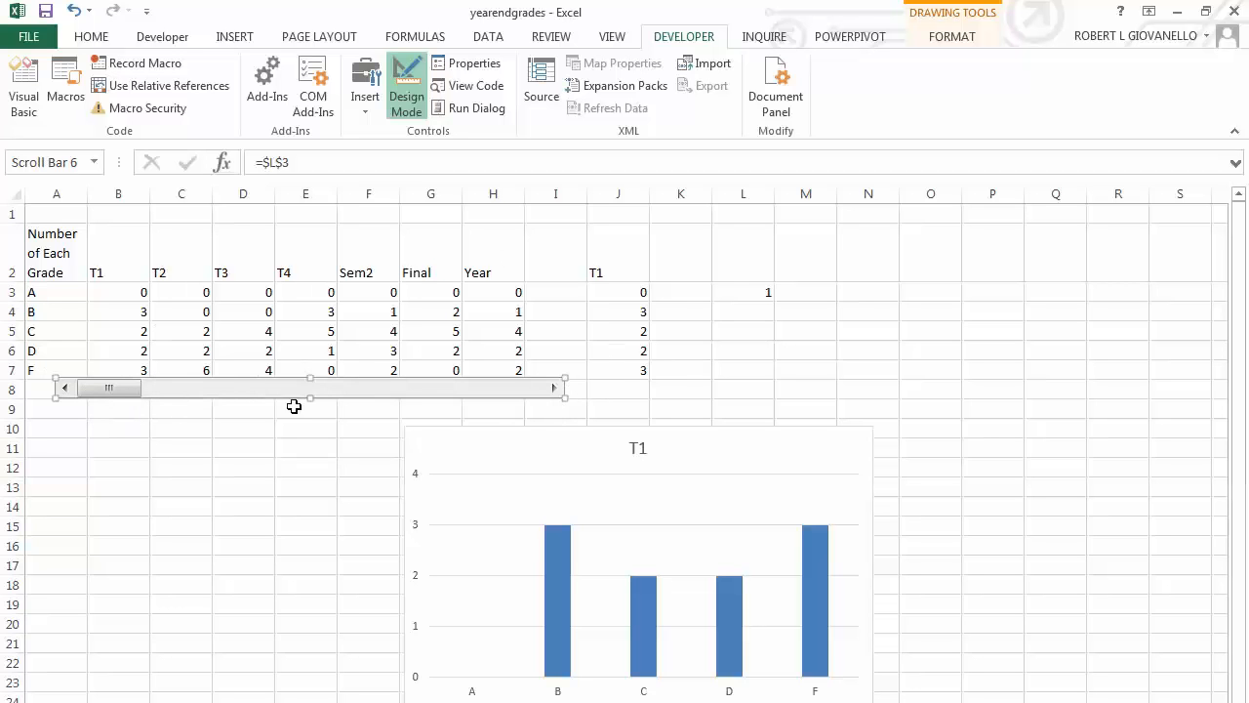
click(623, 390)
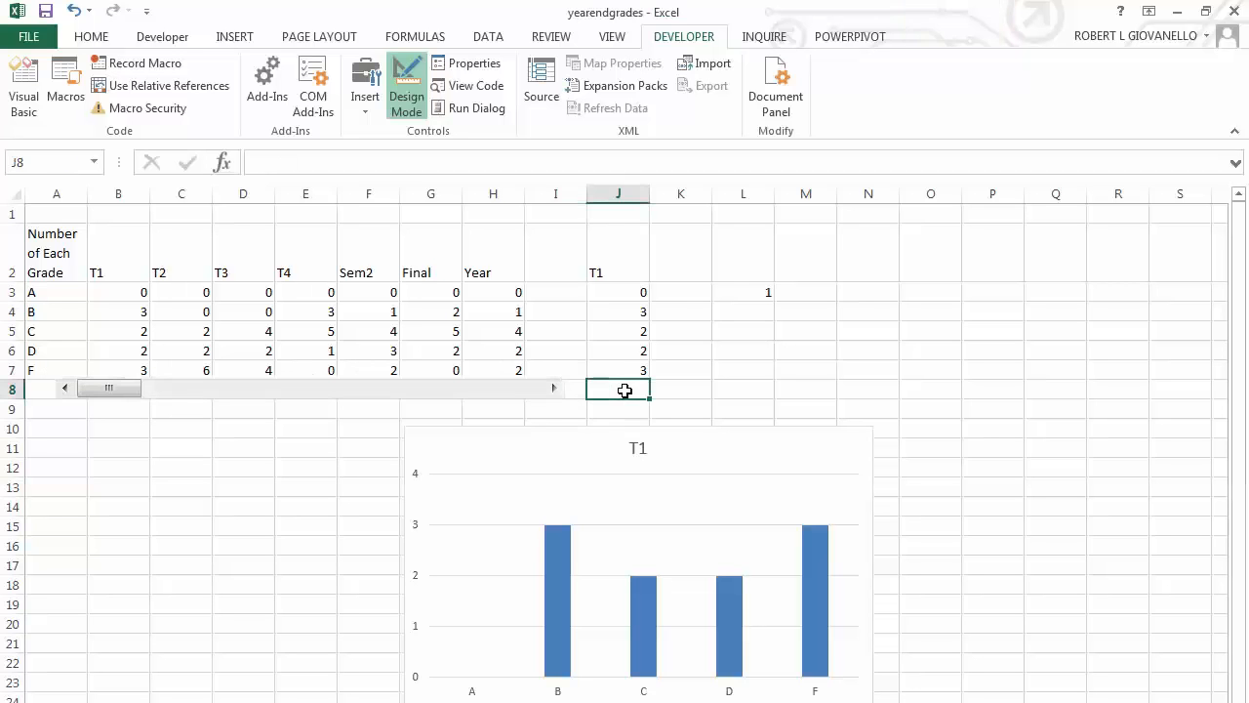
Step the widened scroll bar forward one value at a time from T1 to Year to check the chart.
click(554, 390)
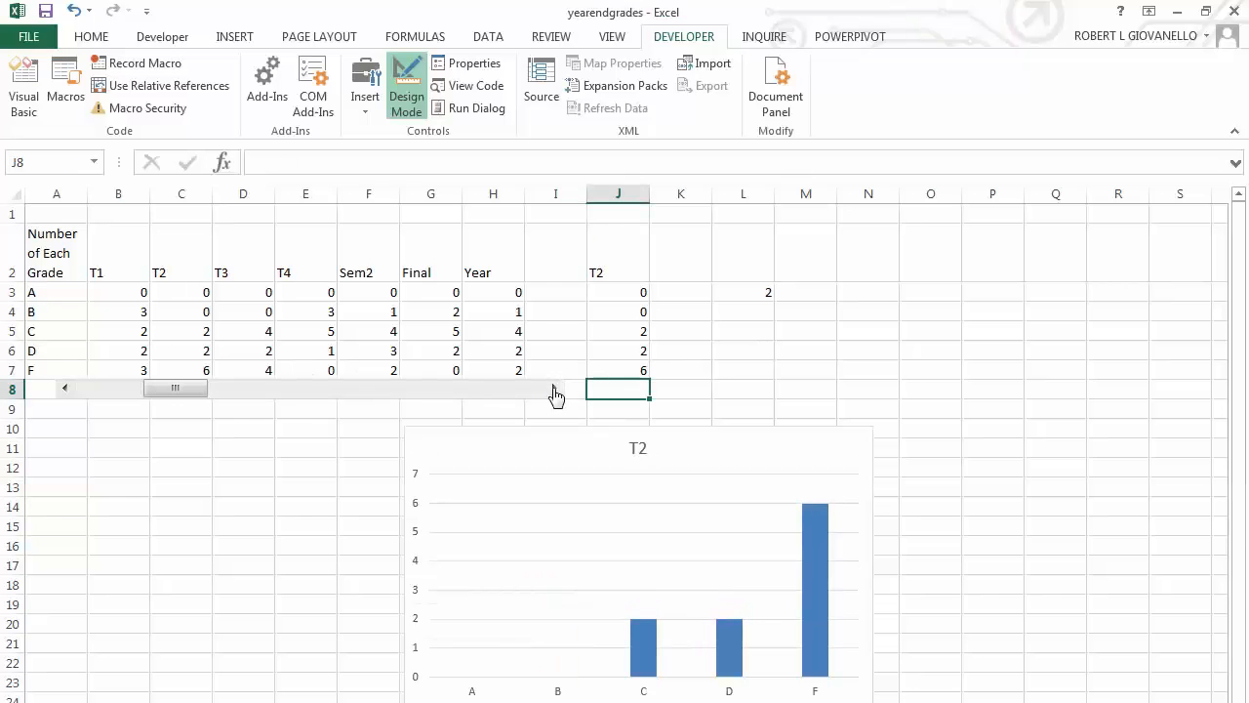
click(555, 391)
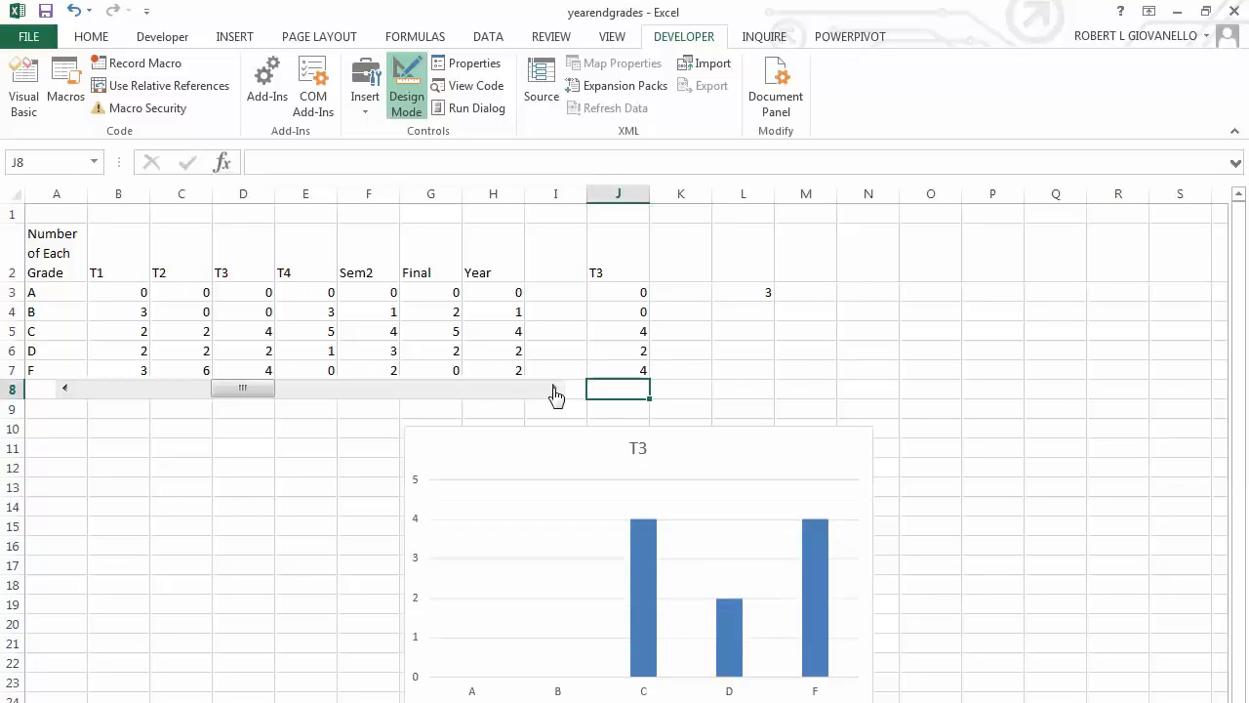
click(554, 390)
click(554, 390)
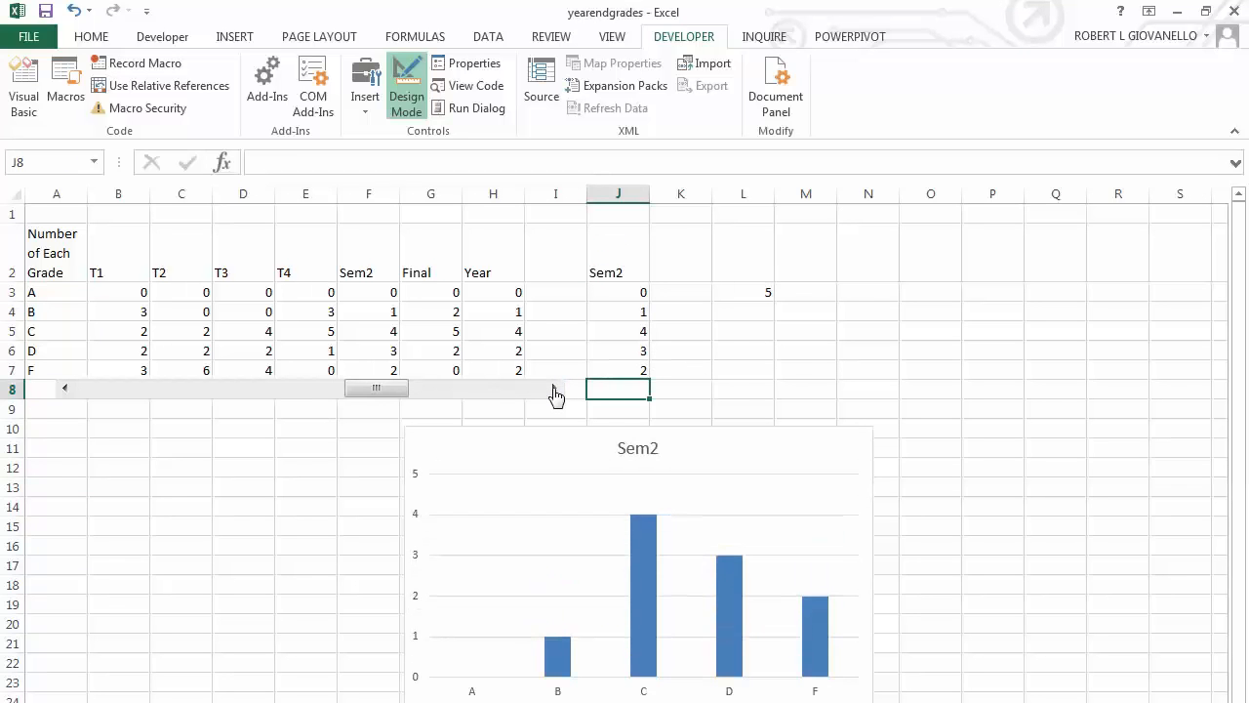
click(554, 391)
click(555, 391)
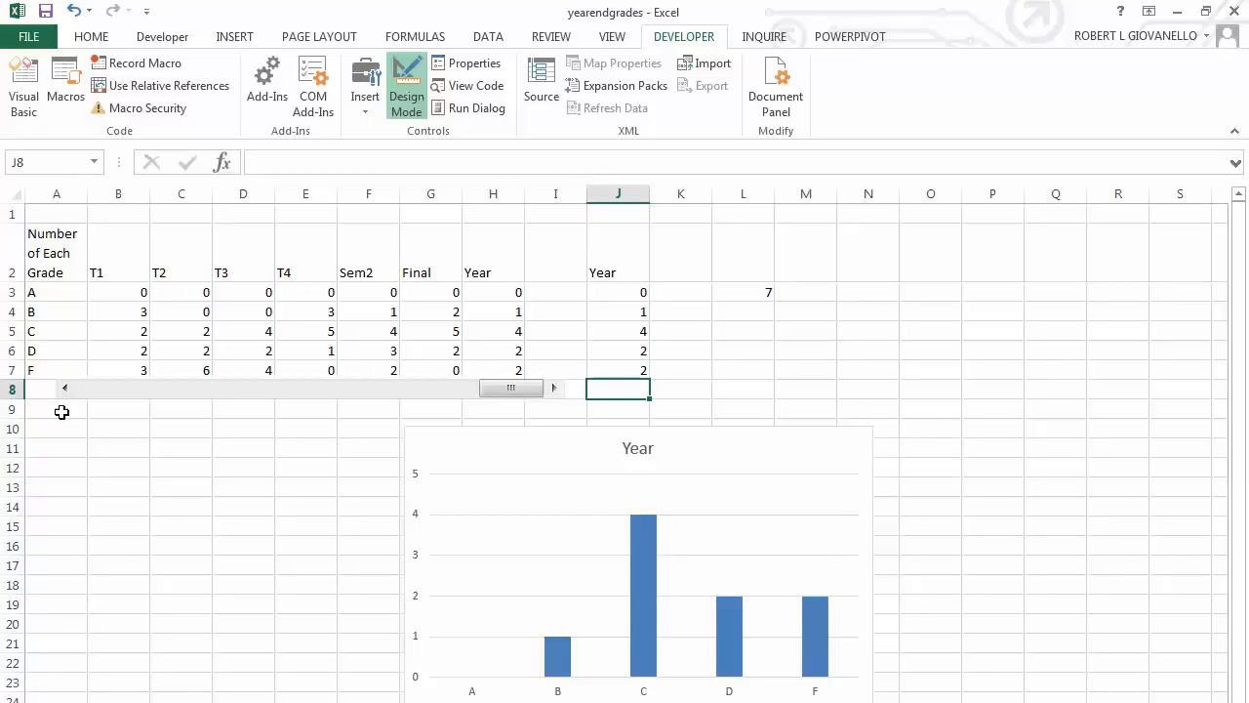
Step the scroll bar back one value at a time from Year to T1.
click(64, 389)
click(64, 389)
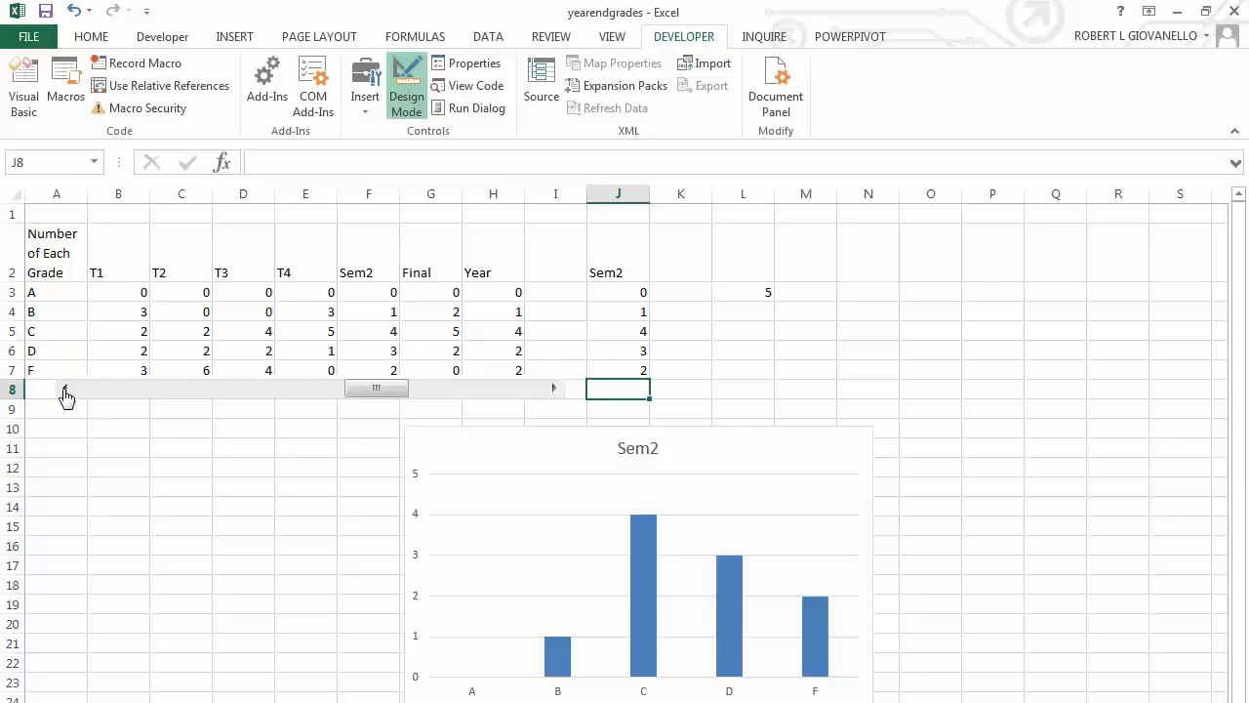
click(64, 388)
click(64, 388)
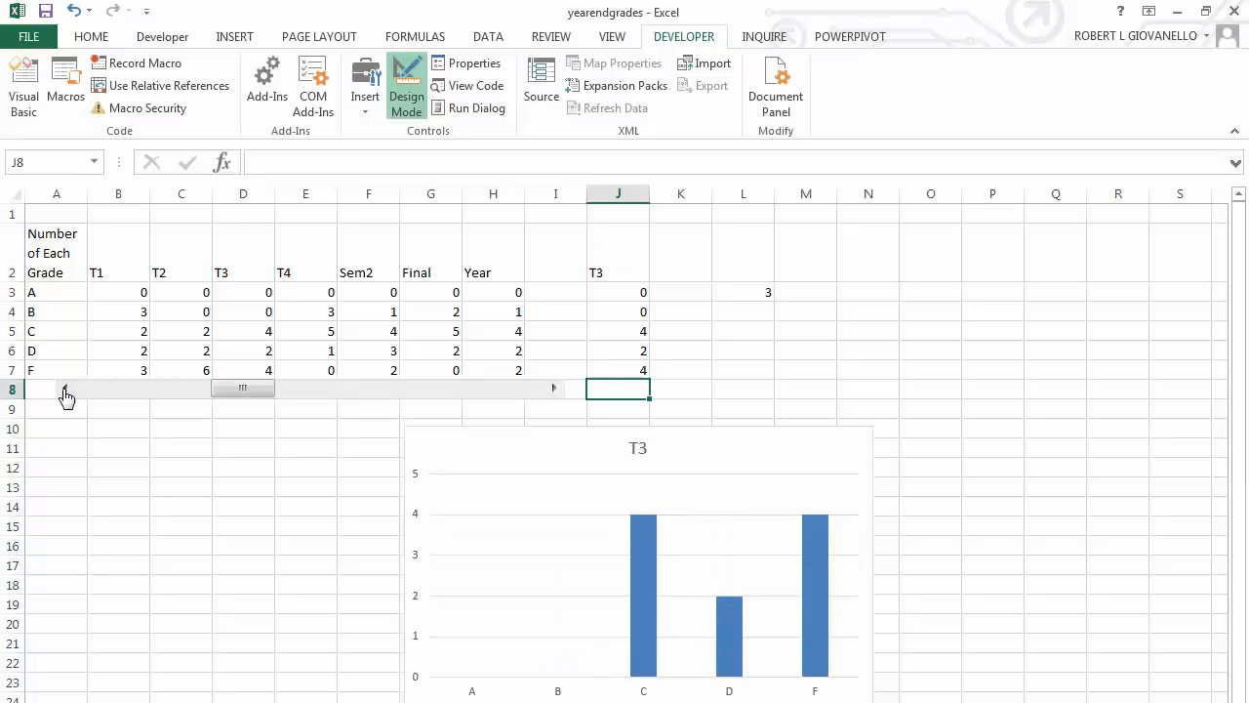
click(65, 389)
click(64, 389)
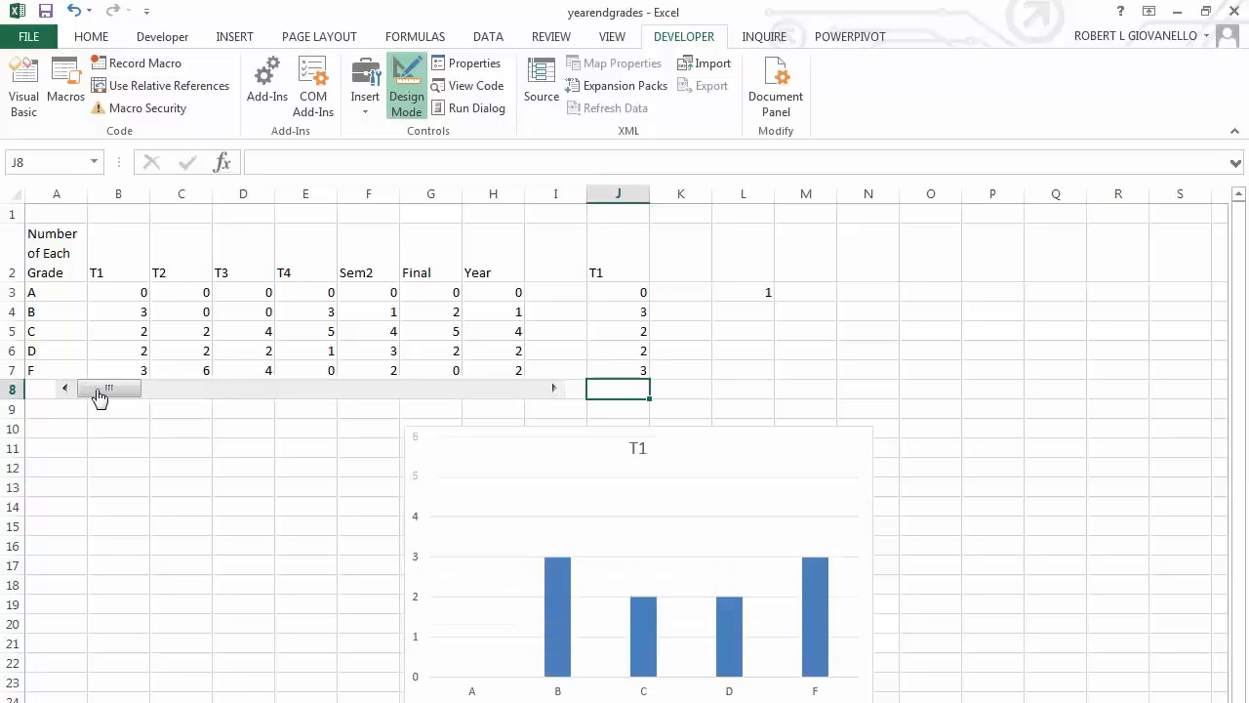
Move the scroll bar forward through every grading period once more, from T1 to Year.
click(553, 388)
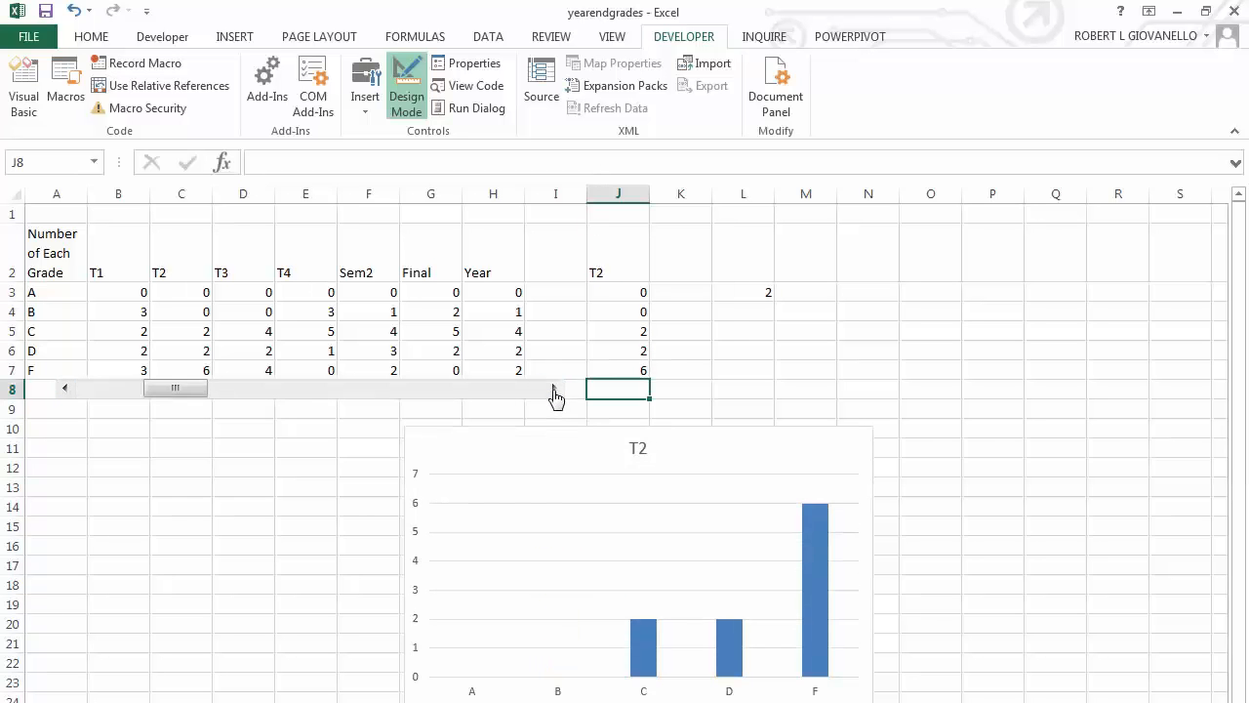
click(553, 388)
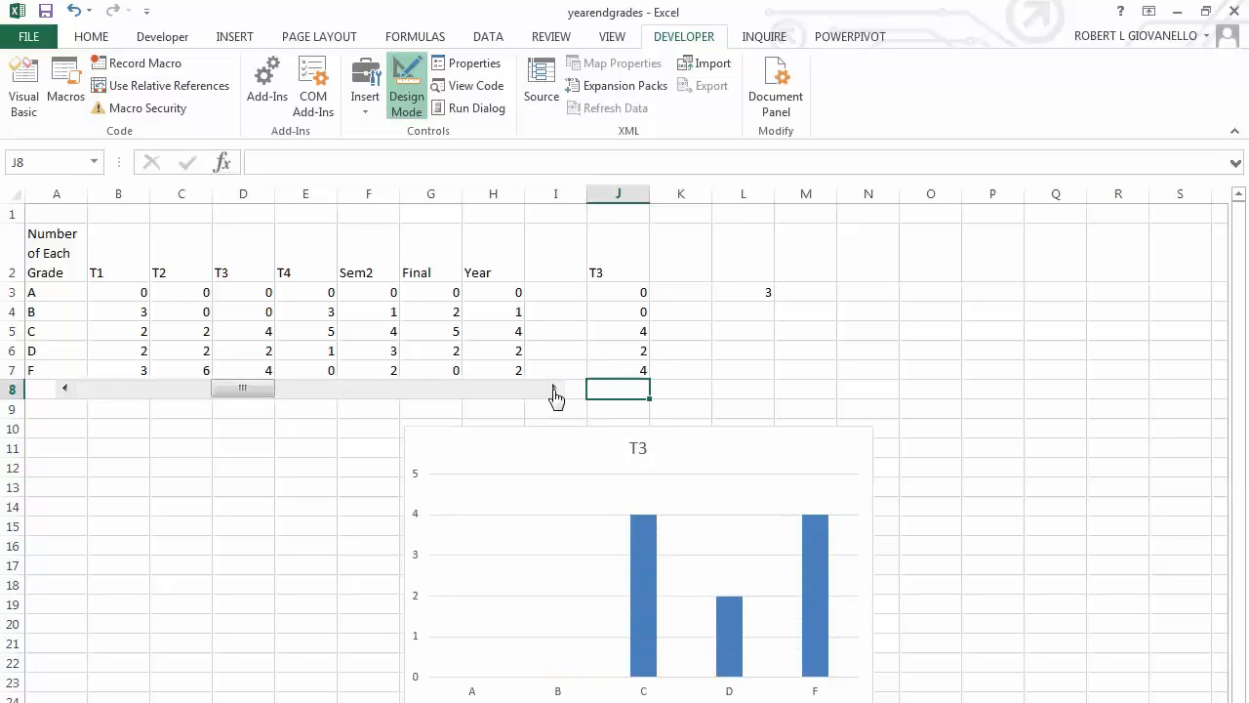
click(553, 390)
click(554, 391)
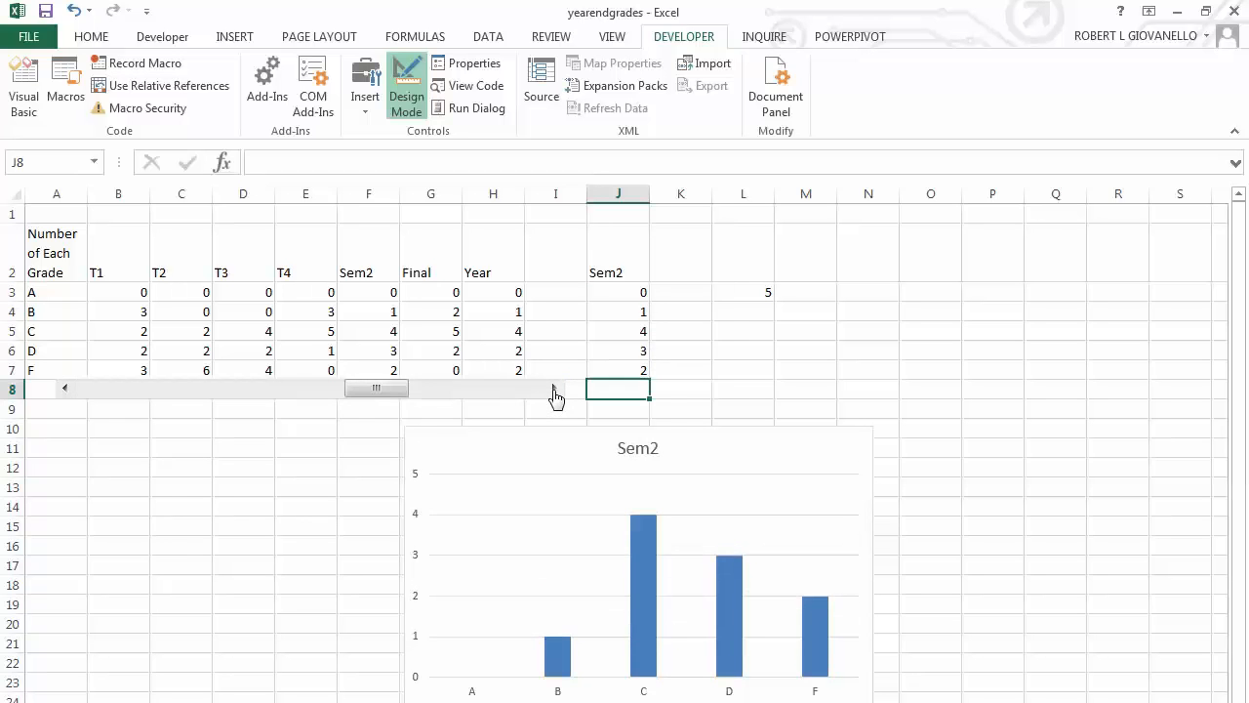
click(553, 391)
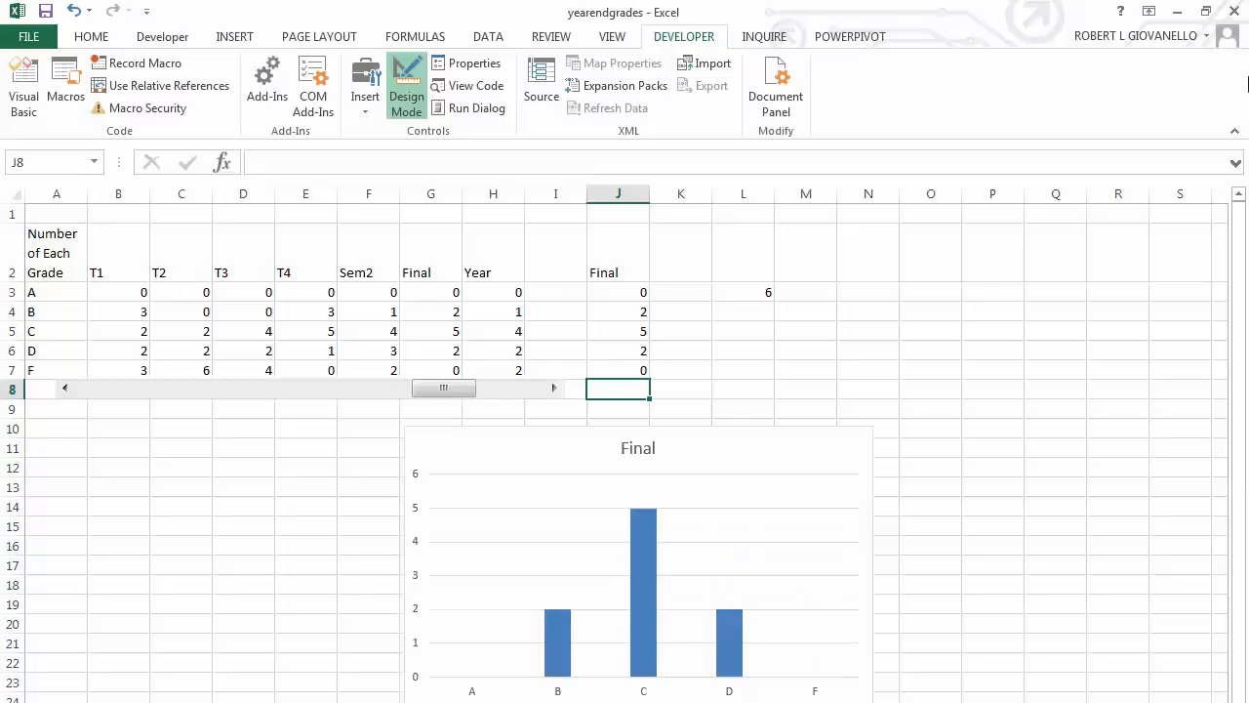
click(530, 390)
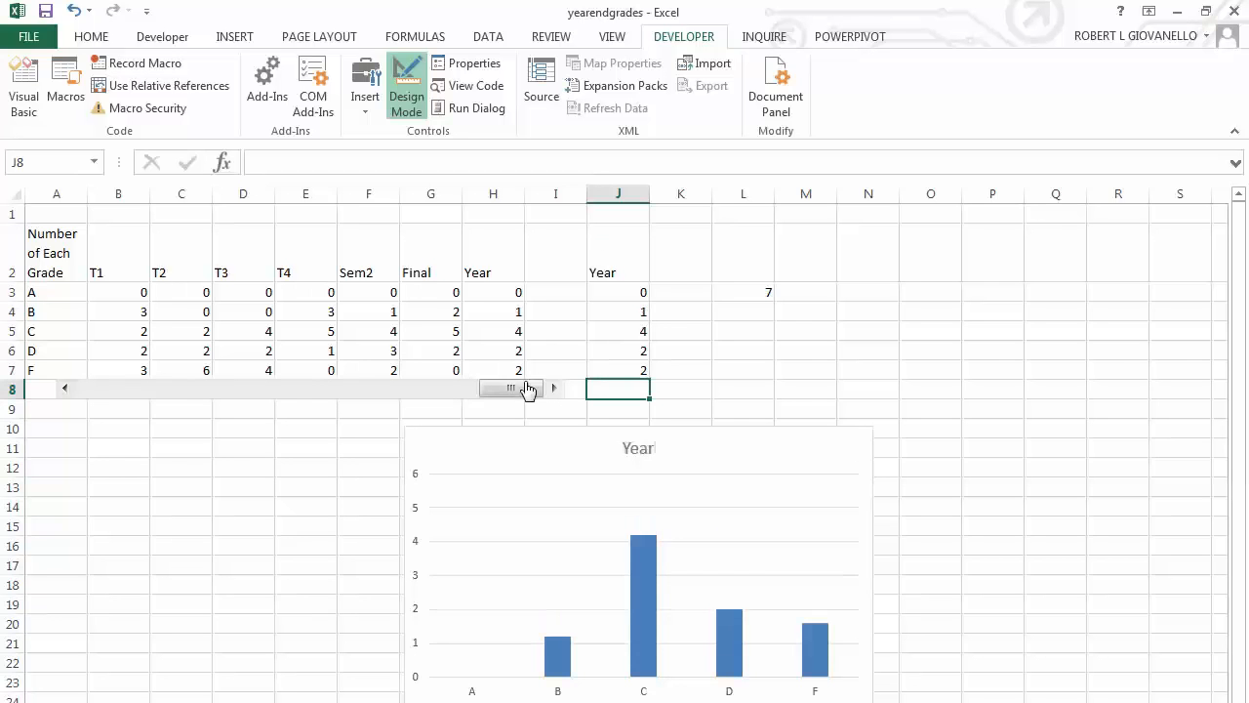
Resize the scroll bar so it spans only columns B to H, aligned with the T1 to Year data.
click(71, 422)
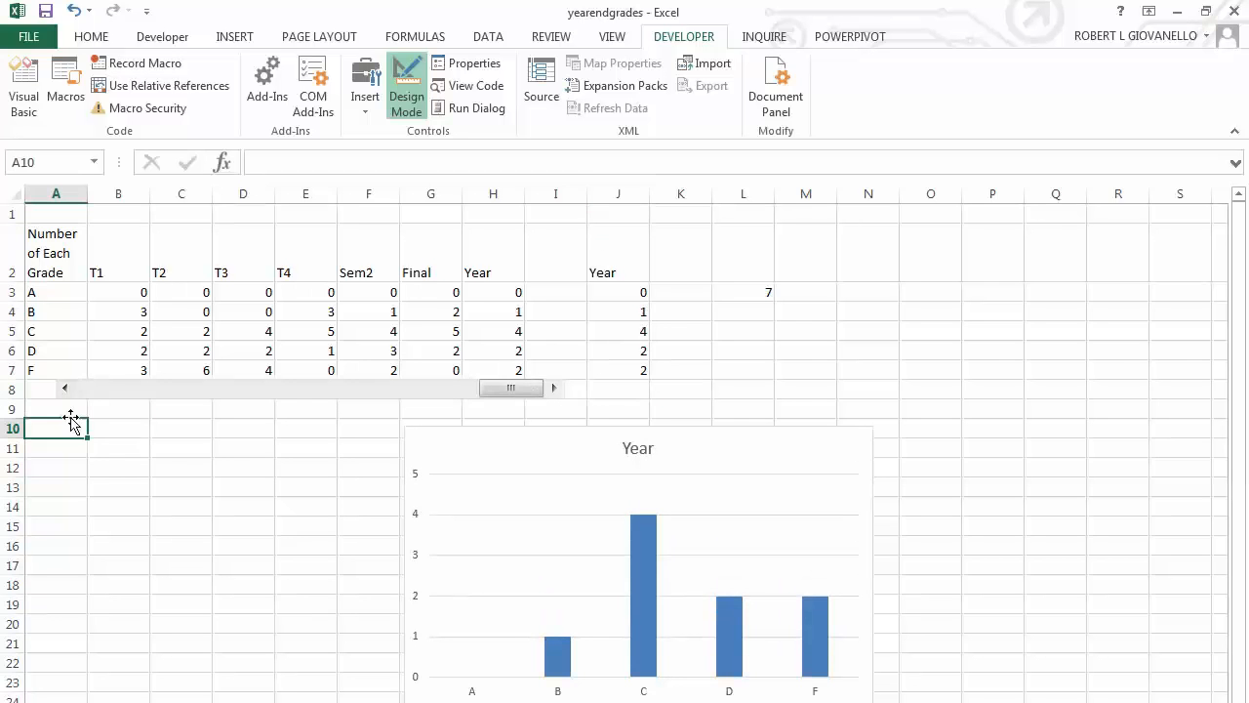
right_click(119, 391)
key(Escape)
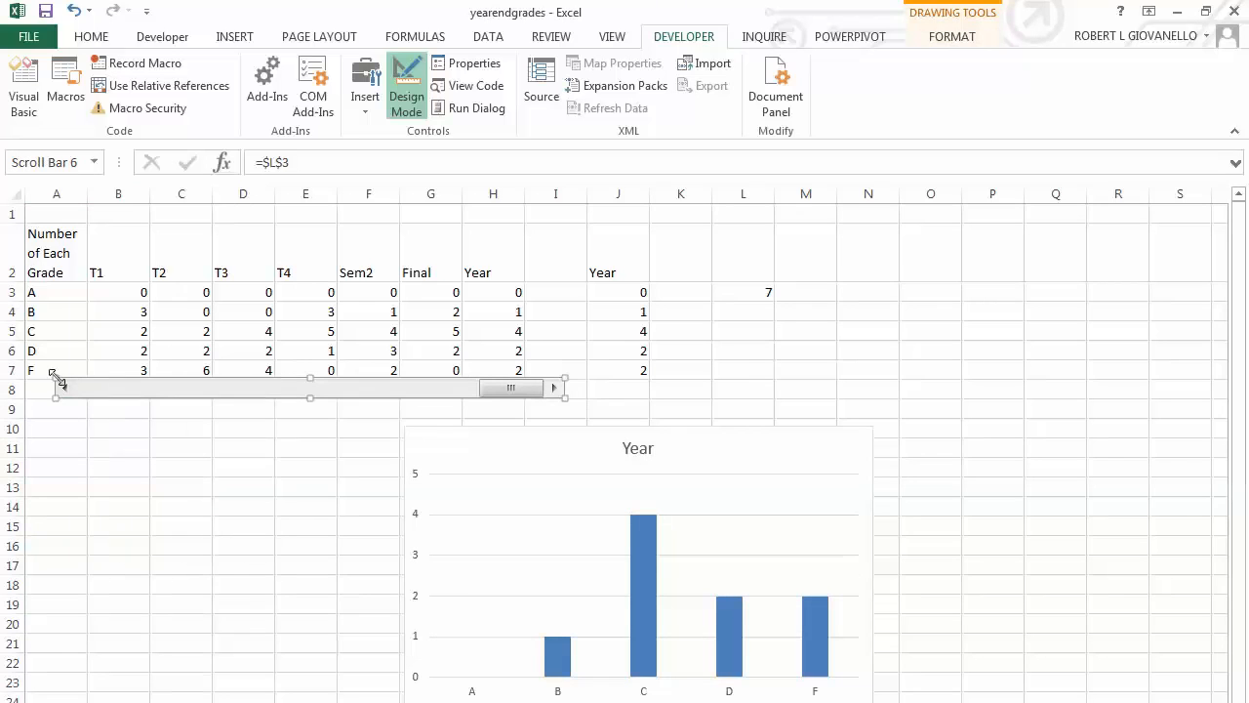
drag(53, 379, 87, 381)
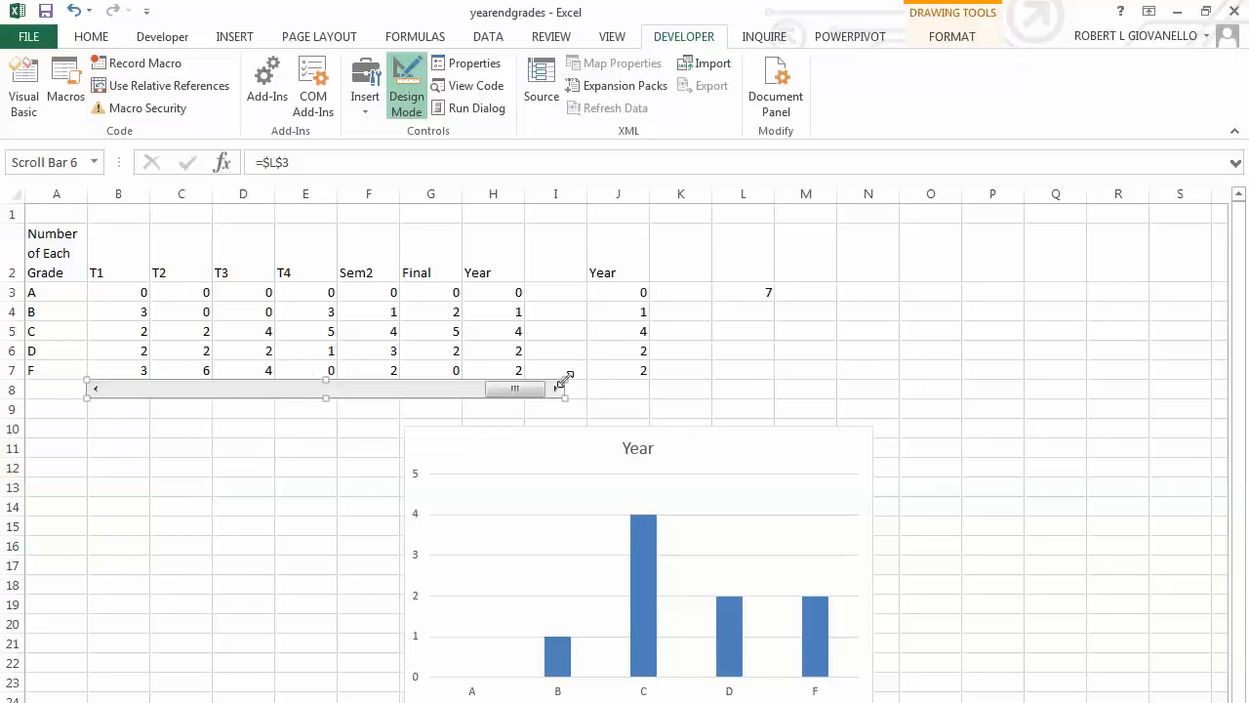
drag(562, 380, 524, 385)
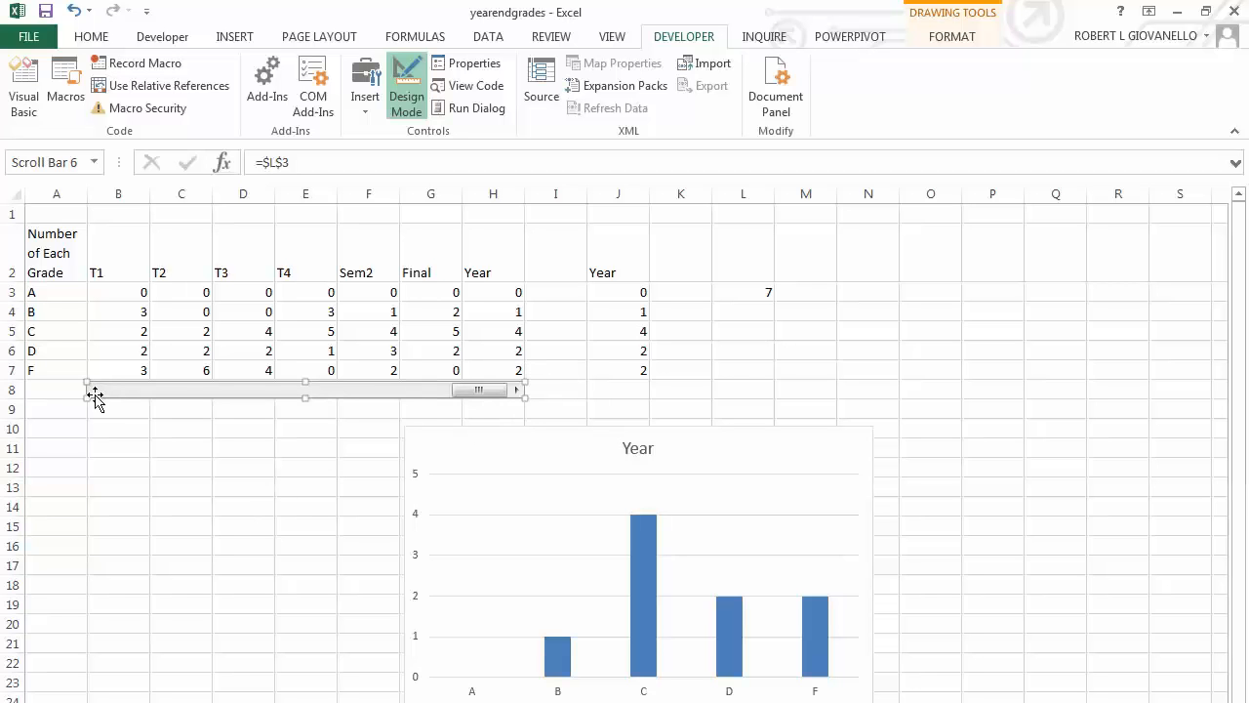
Test the resized scroll bar by stepping it back from Year to T2 while checking the chart.
click(131, 481)
click(95, 390)
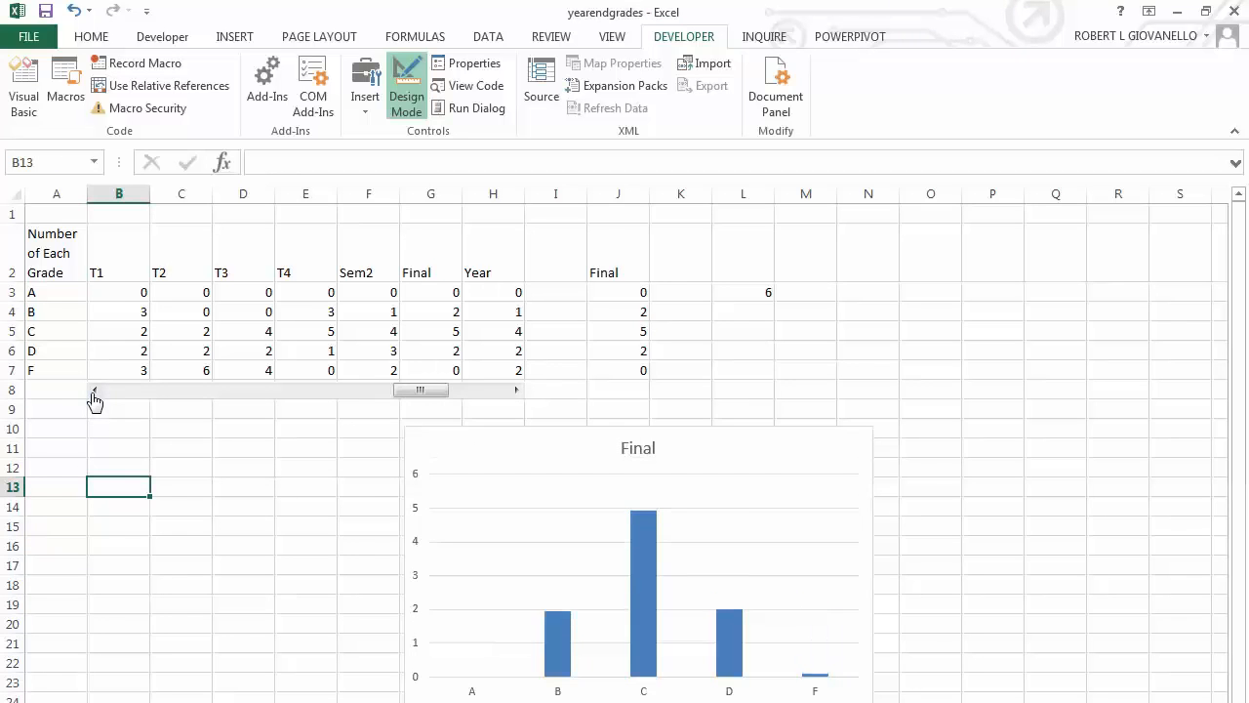
click(94, 390)
click(94, 390)
click(94, 391)
Step the scroll bar back to T1, and forward through every grading period to Year while watching the chart.
click(95, 391)
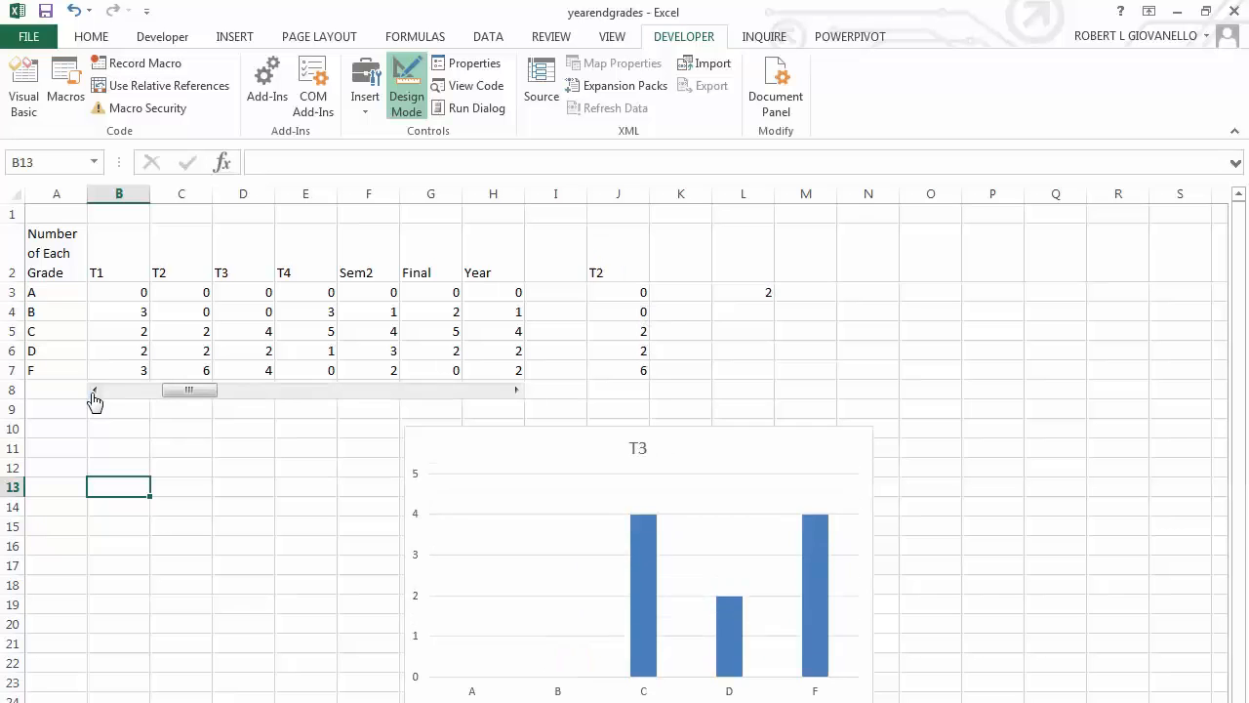
click(94, 390)
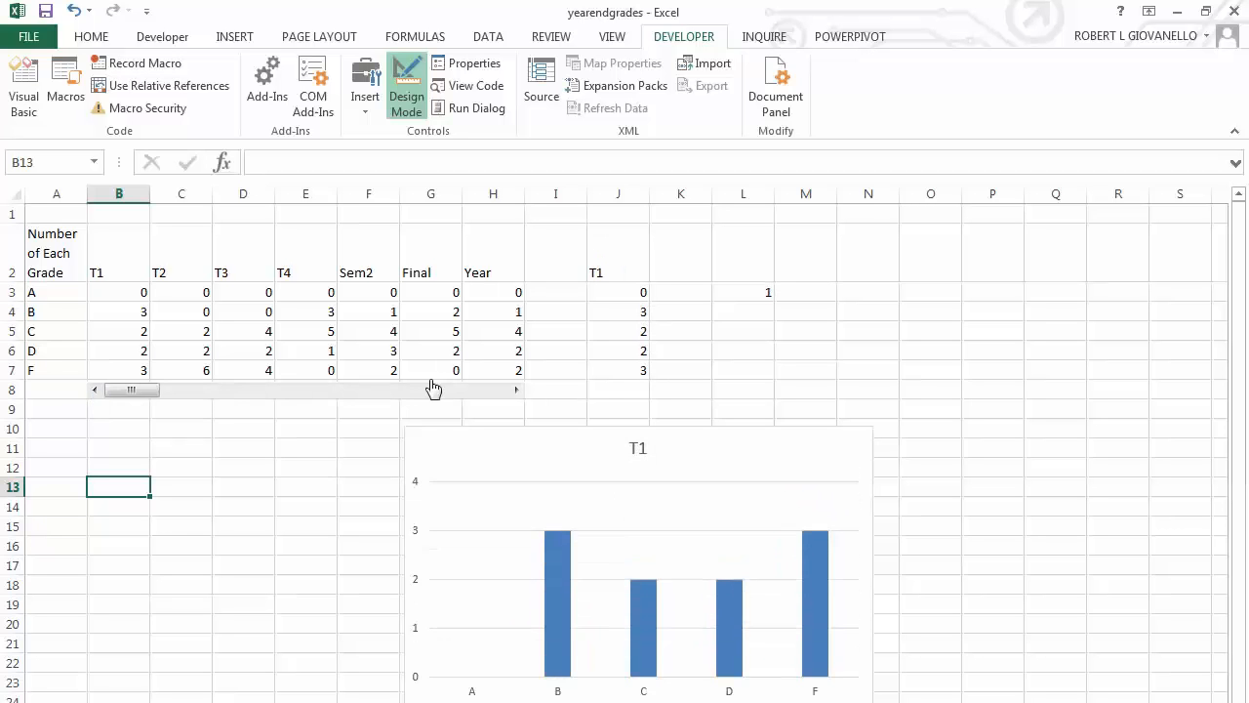
click(517, 390)
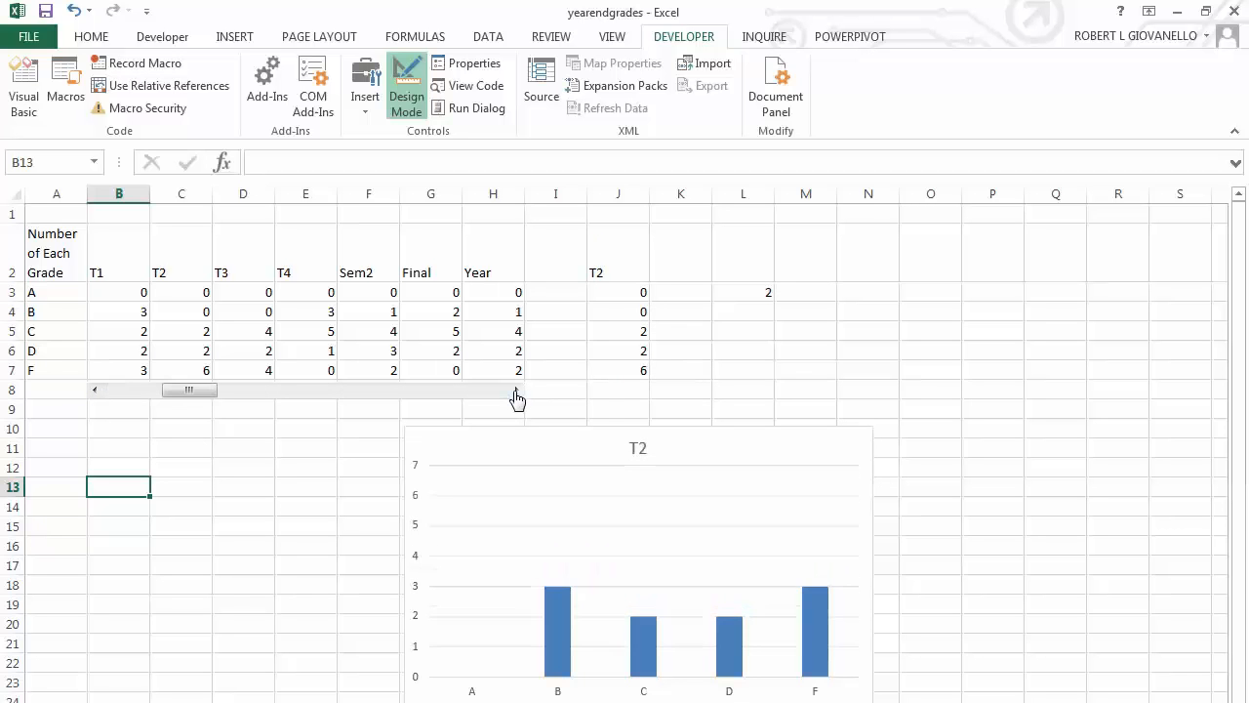
click(516, 390)
click(517, 391)
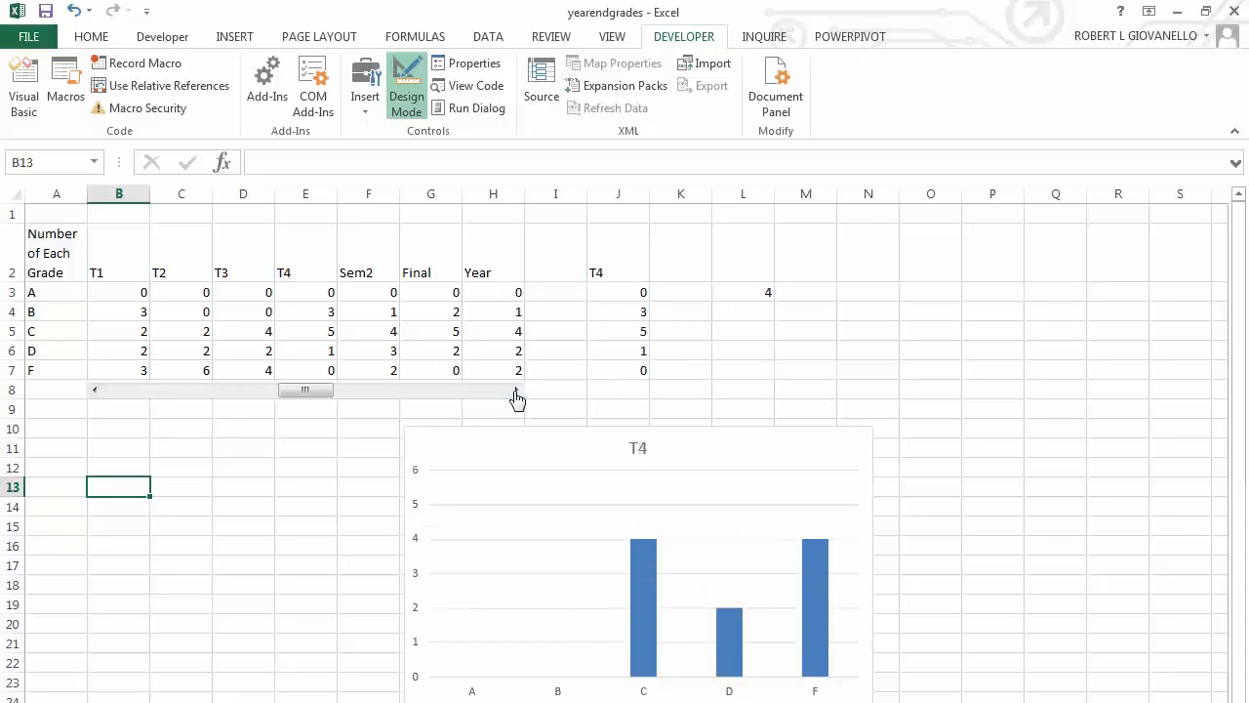
click(517, 390)
click(517, 391)
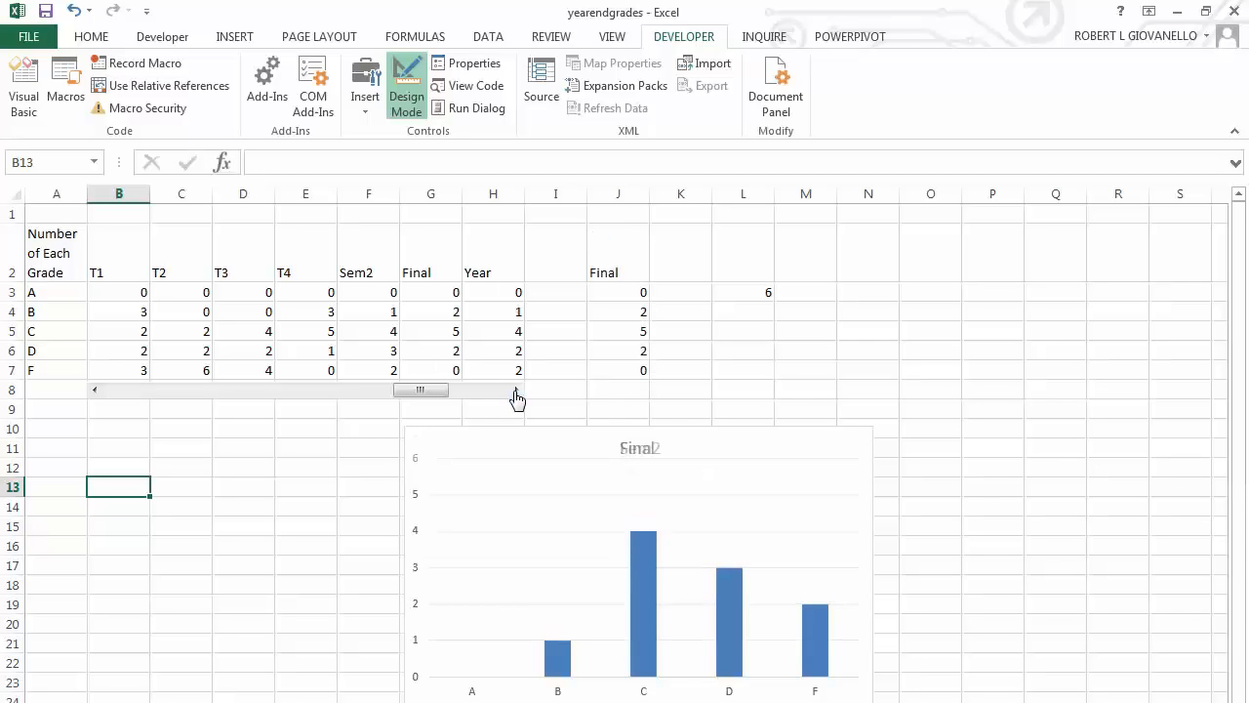
click(516, 391)
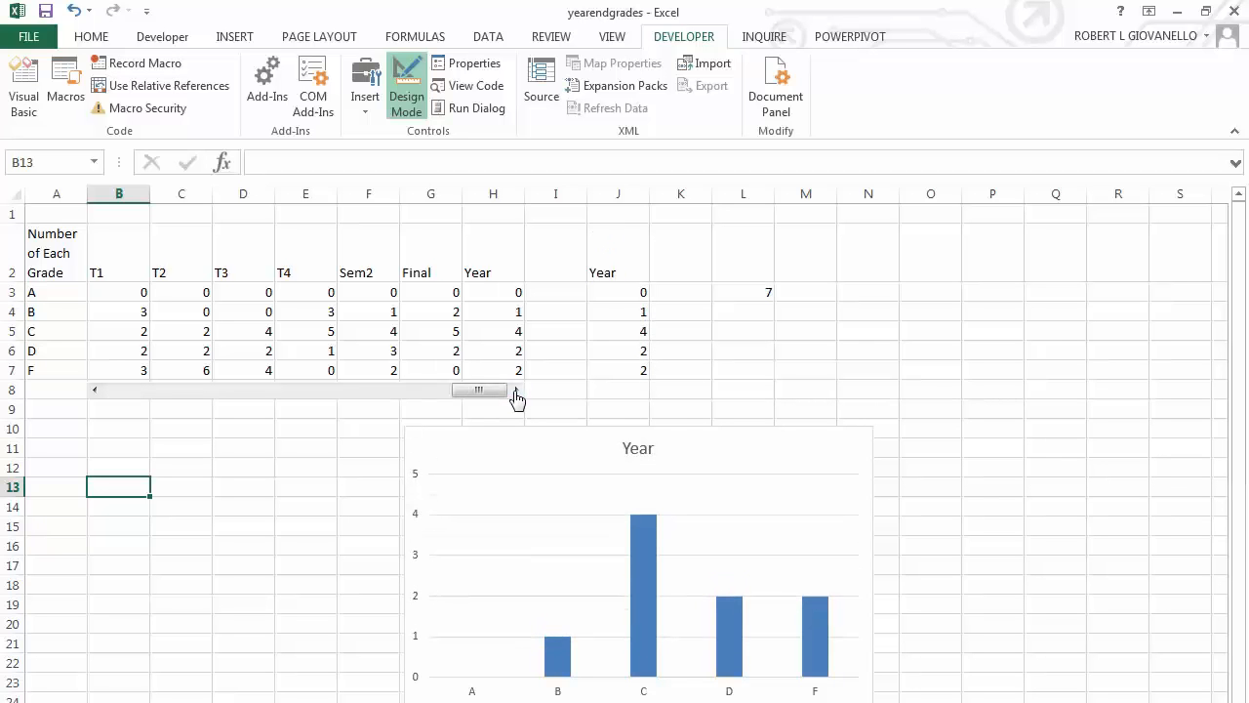
click(621, 440)
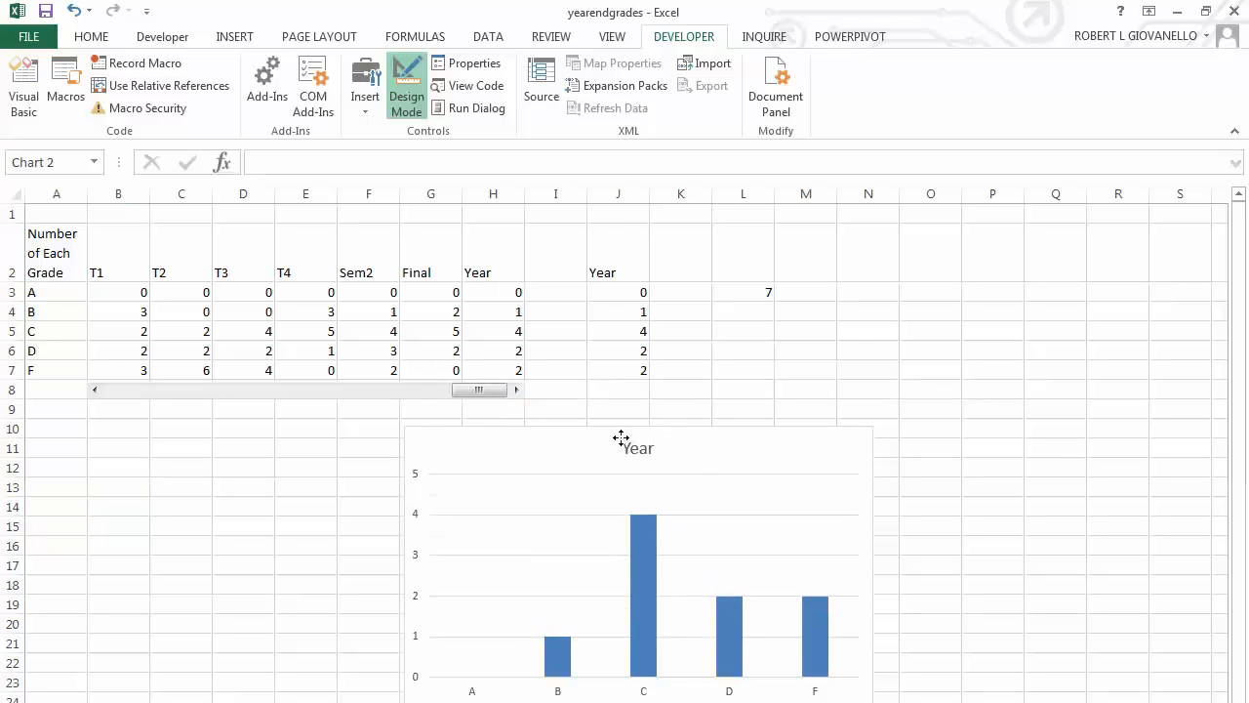
mouse_move(621, 439)
mouse_down()
mouse_move(749, 289)
mouse_move(643, 426)
mouse_up()
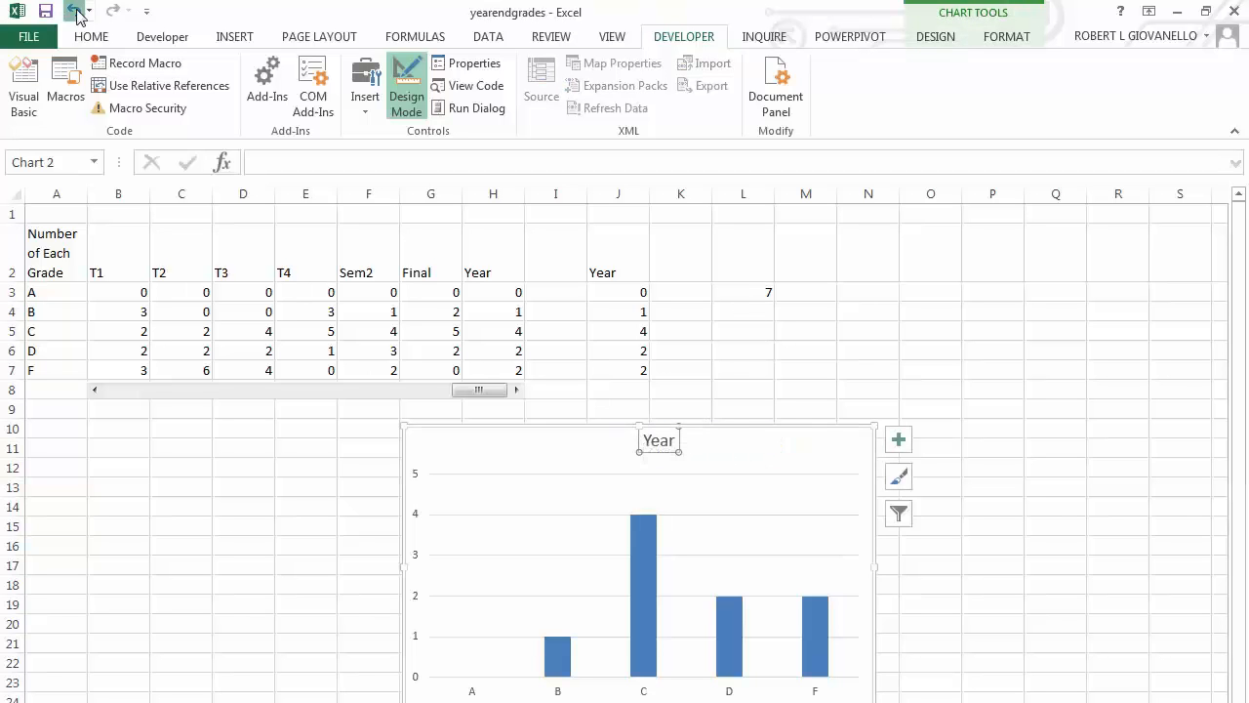
key(ctrl+z)
Move the chart beside the grade table so it covers the helper cells in columns J and L, and step the scroll bar back to T1.
drag(744, 433, 896, 228)
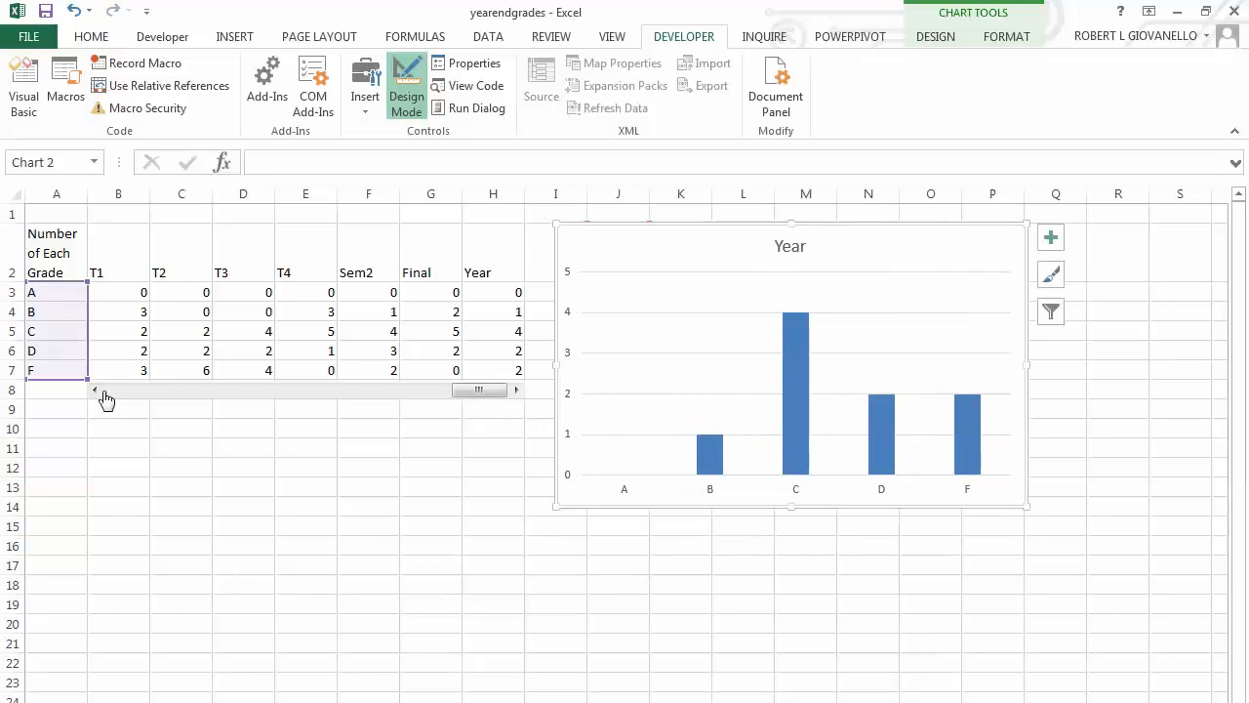
click(95, 390)
click(95, 391)
click(95, 391)
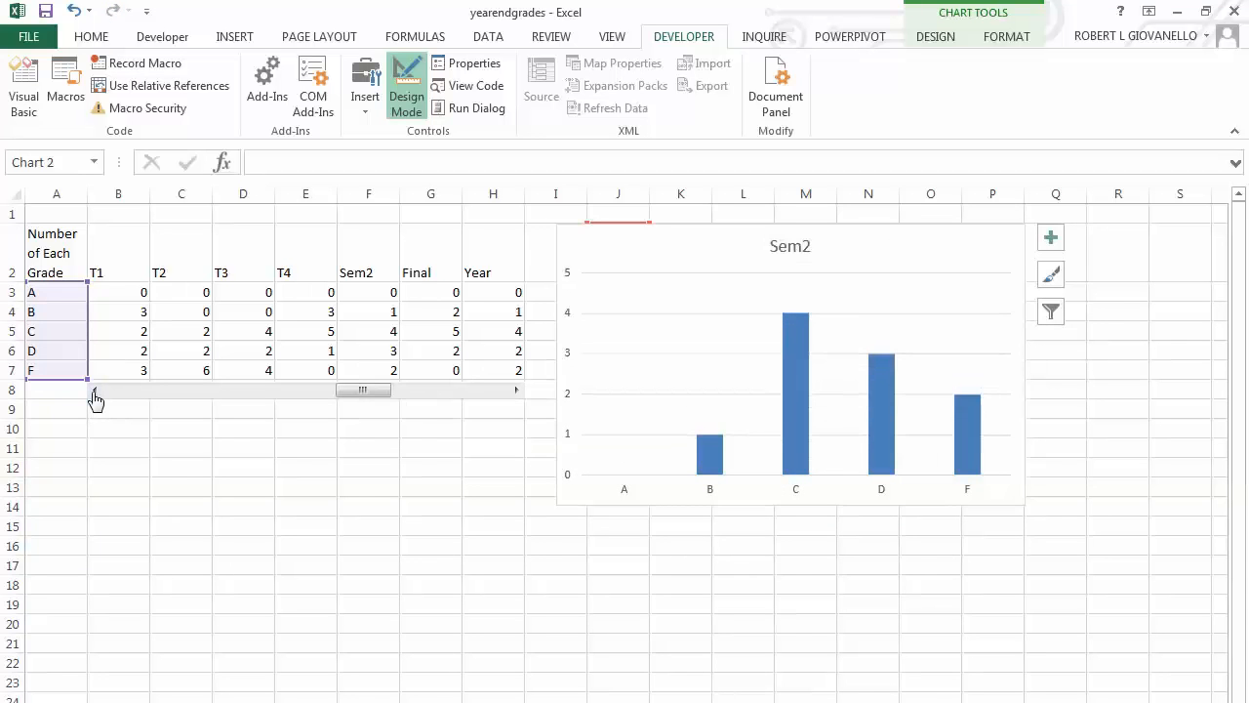
click(94, 390)
click(95, 390)
click(95, 390)
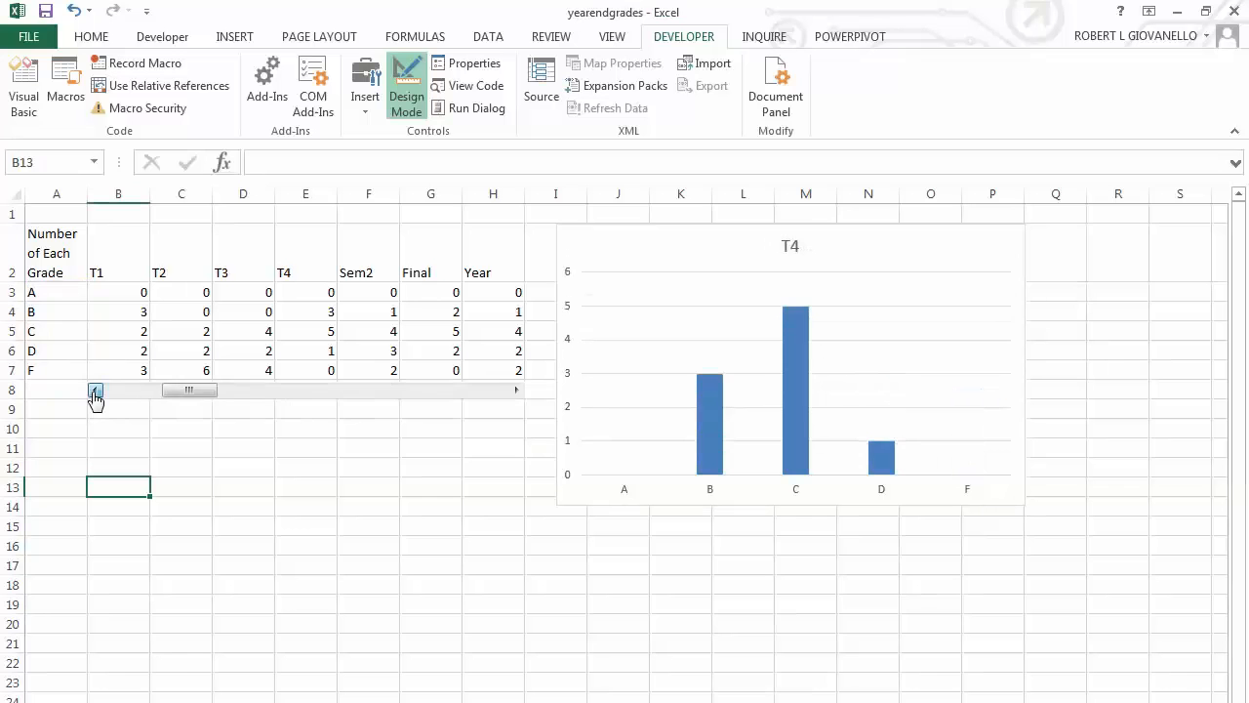
click(95, 391)
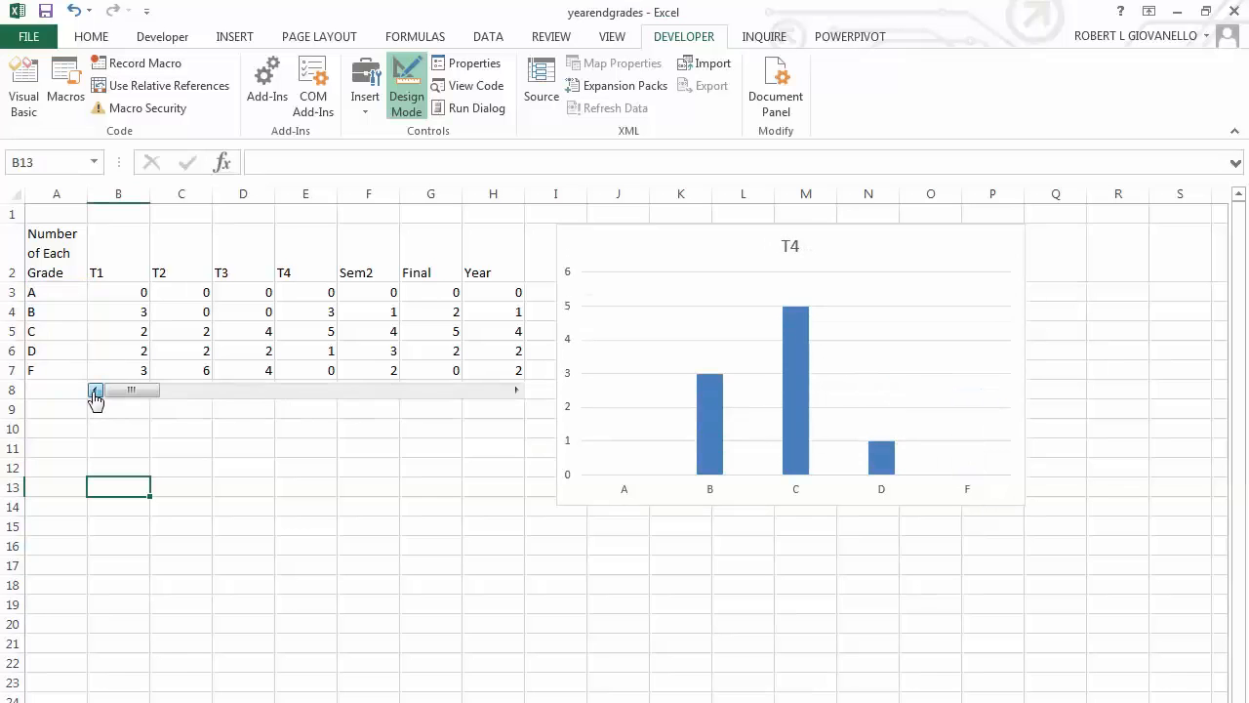
Step the scroll bar forward from T1 to T4 while checking how the chart's vertical axis scale behaves.
click(512, 391)
click(512, 392)
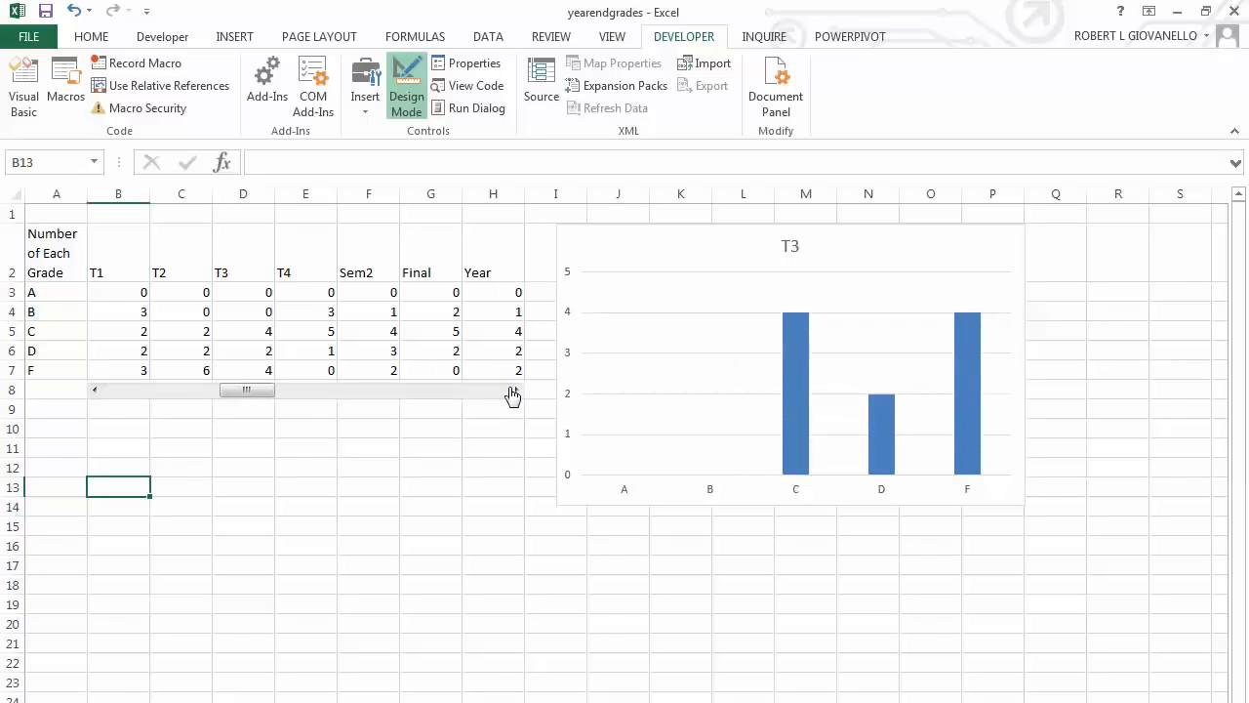
click(512, 391)
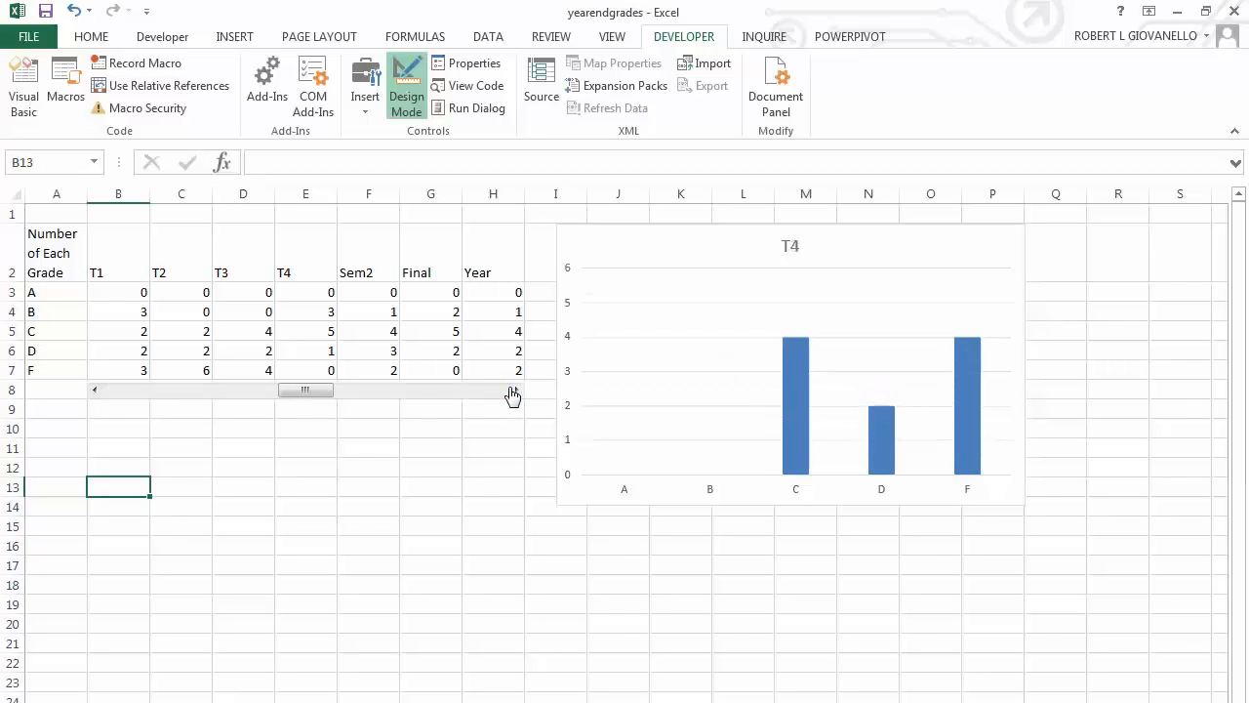
Try to fix the chart's vertical axis maximum at 6 and test it by stepping back to T3.
double_click(574, 308)
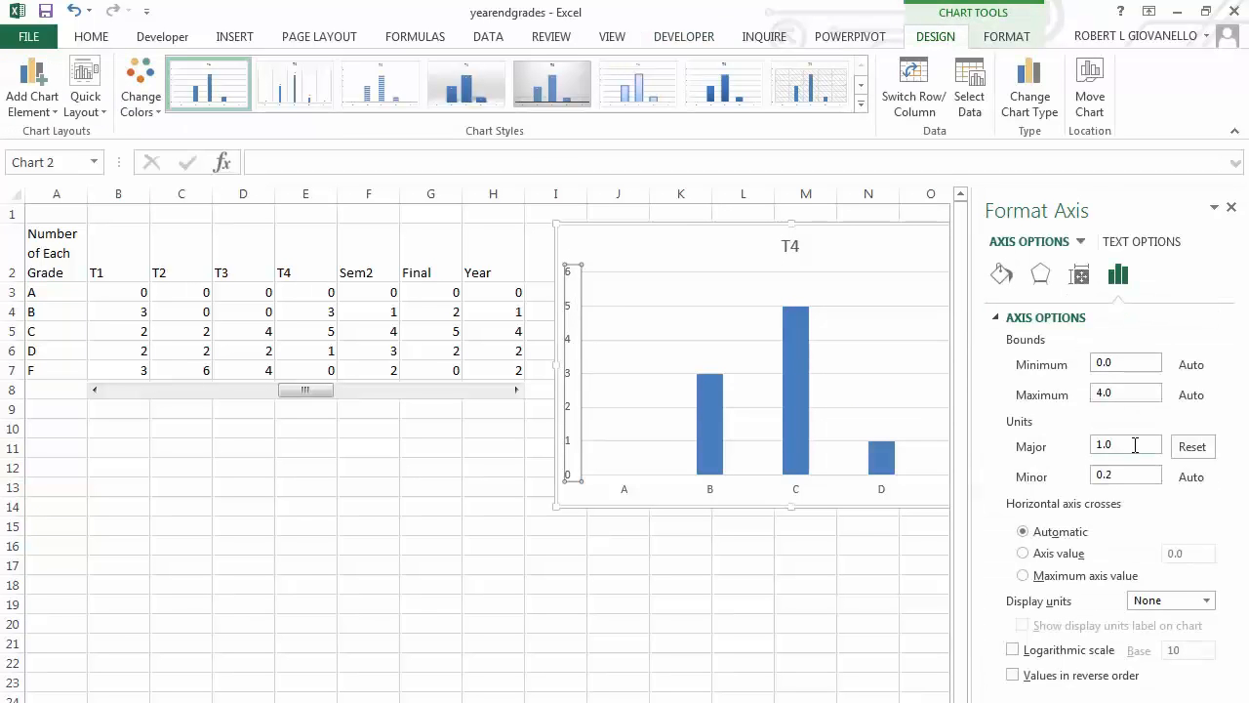
drag(1135, 445, 1099, 449)
click(1136, 393)
text(6)
click(1200, 395)
click(724, 609)
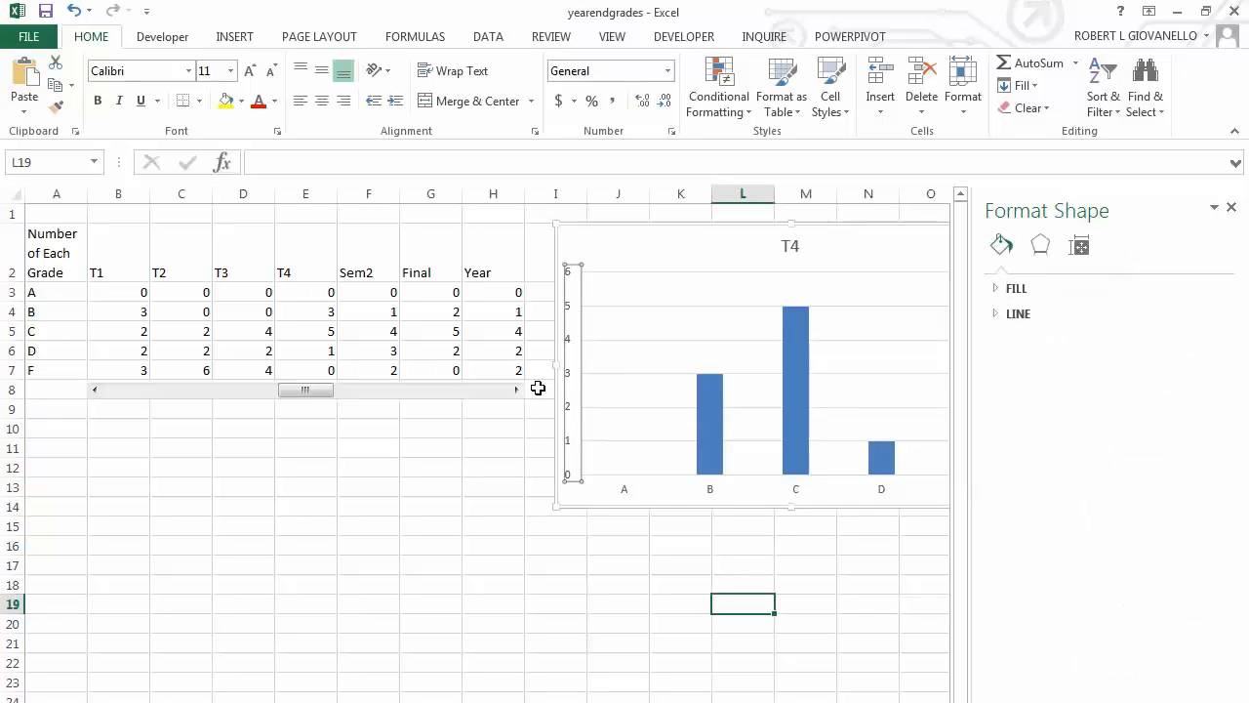
click(93, 389)
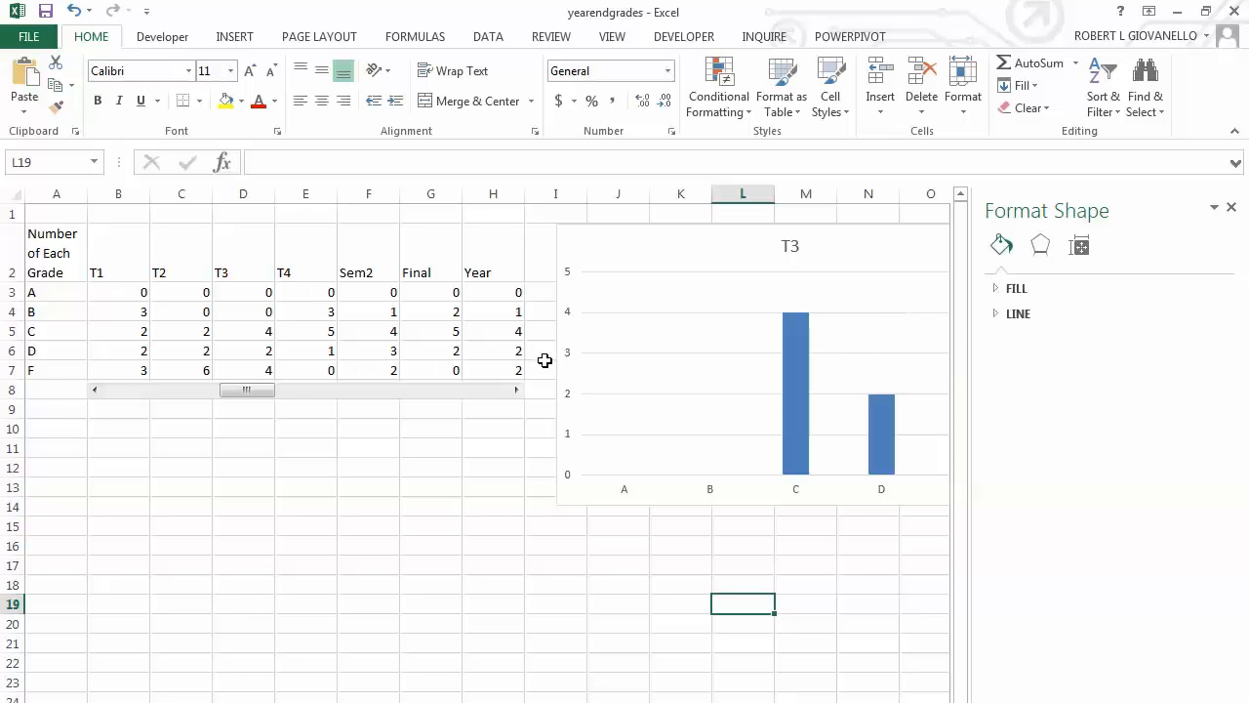
Set the chart's vertical axis maximum to 6.0 and check the fixed scale on T1 and T2.
click(574, 365)
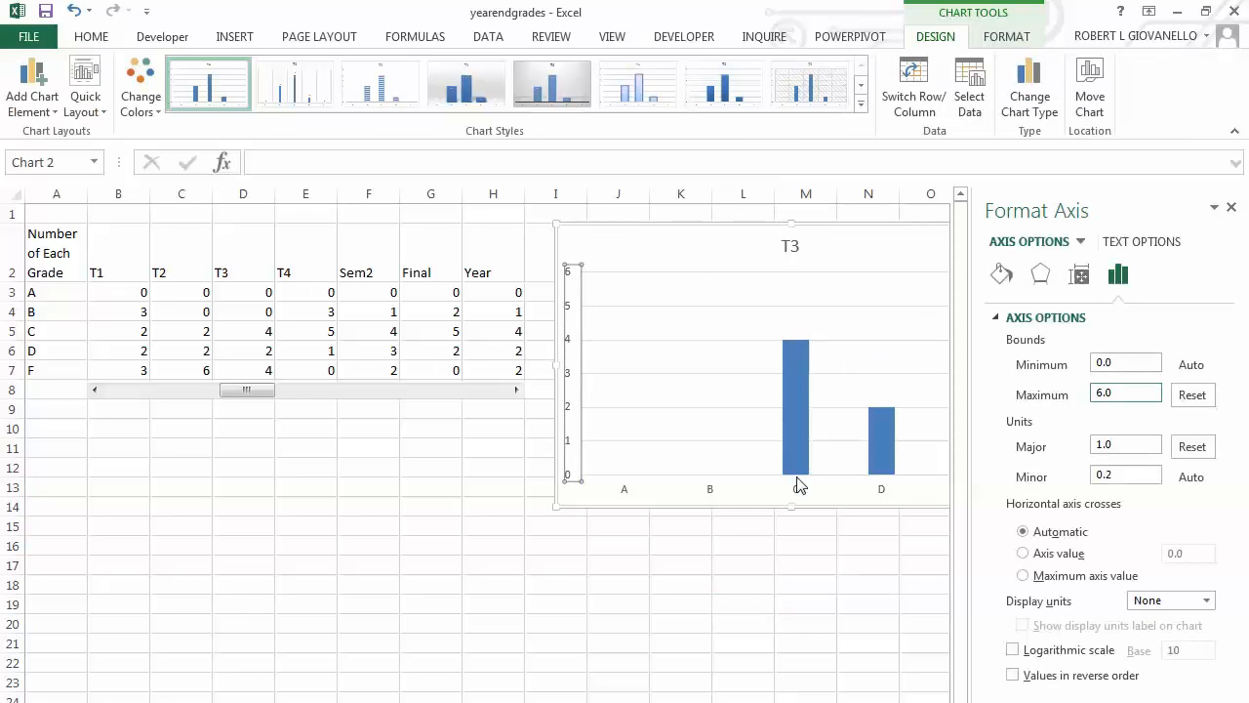
click(828, 611)
click(102, 395)
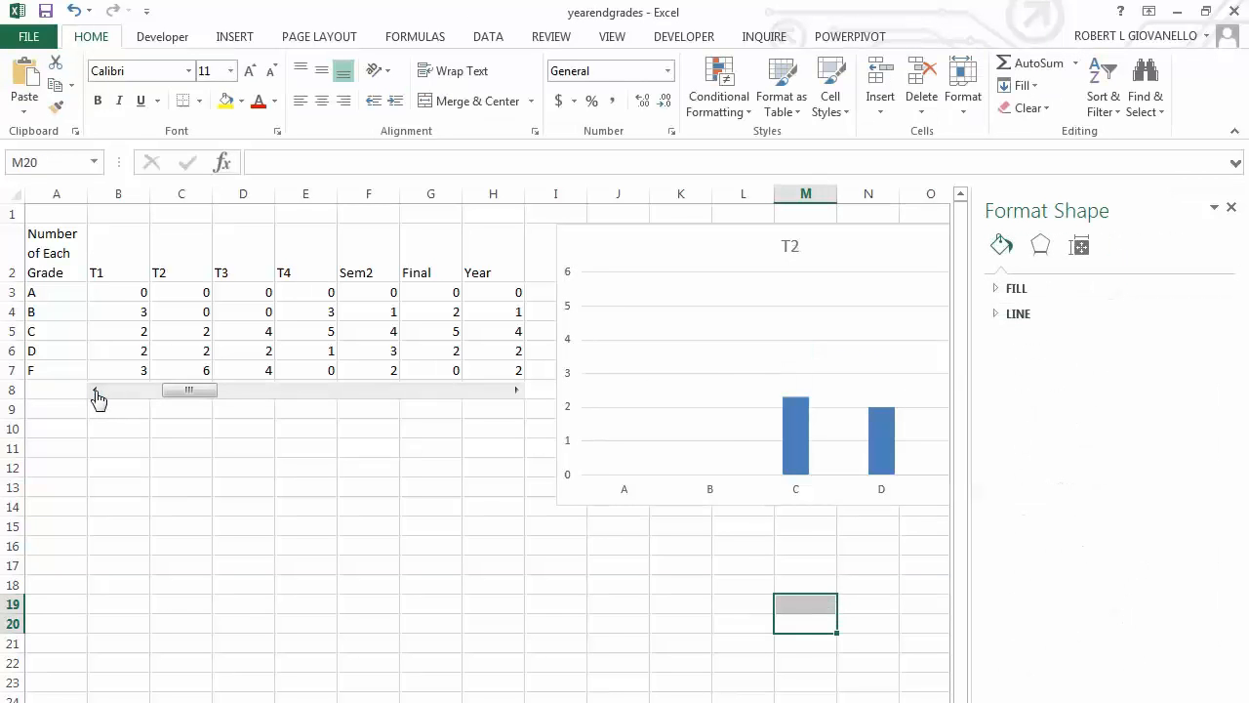
click(102, 394)
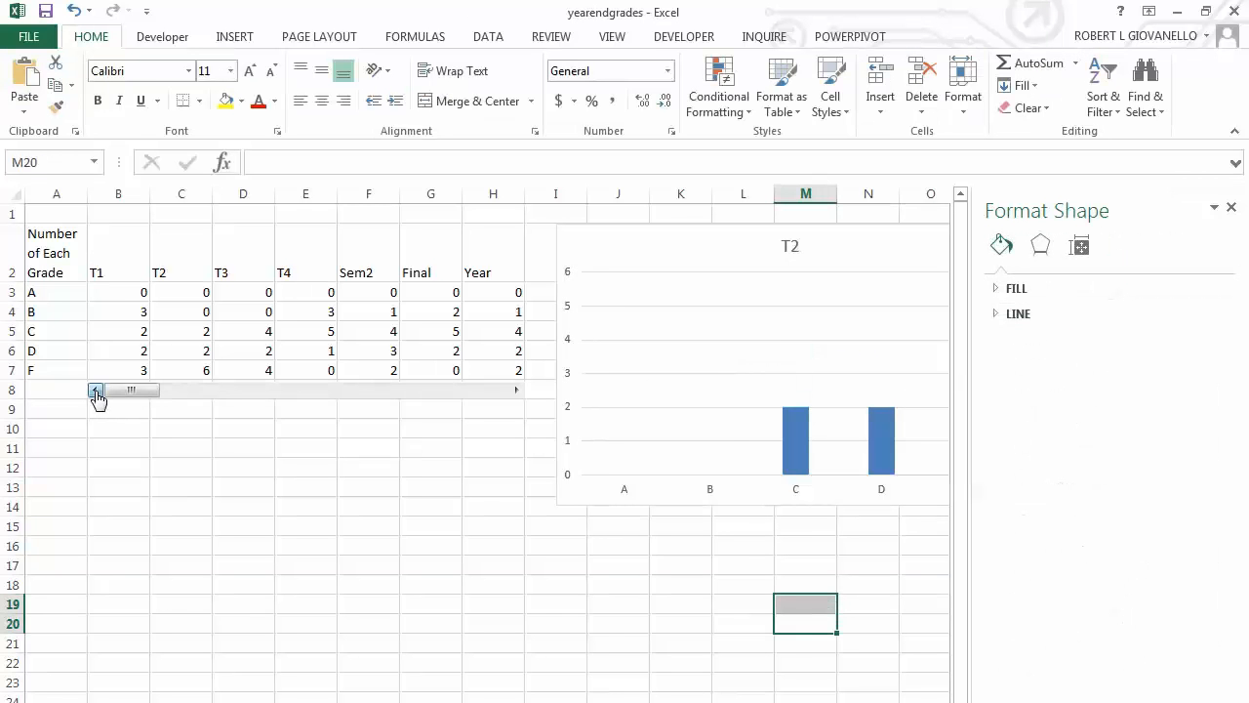
click(516, 390)
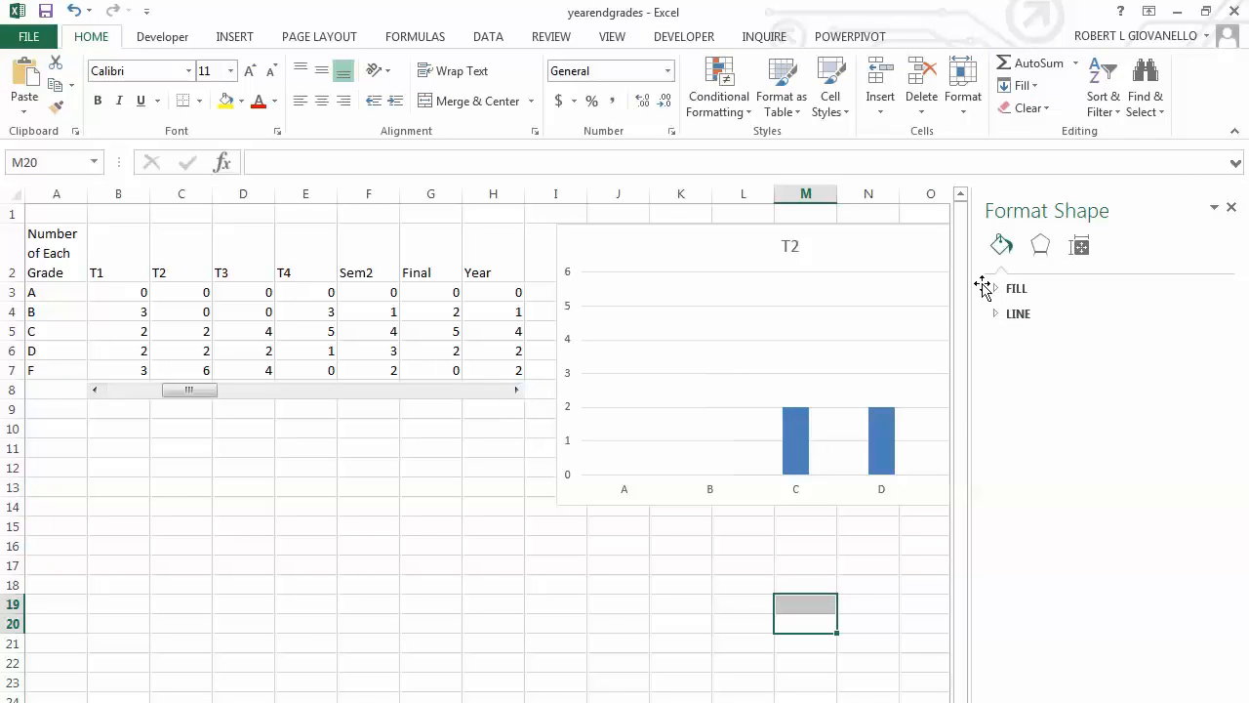
click(1231, 208)
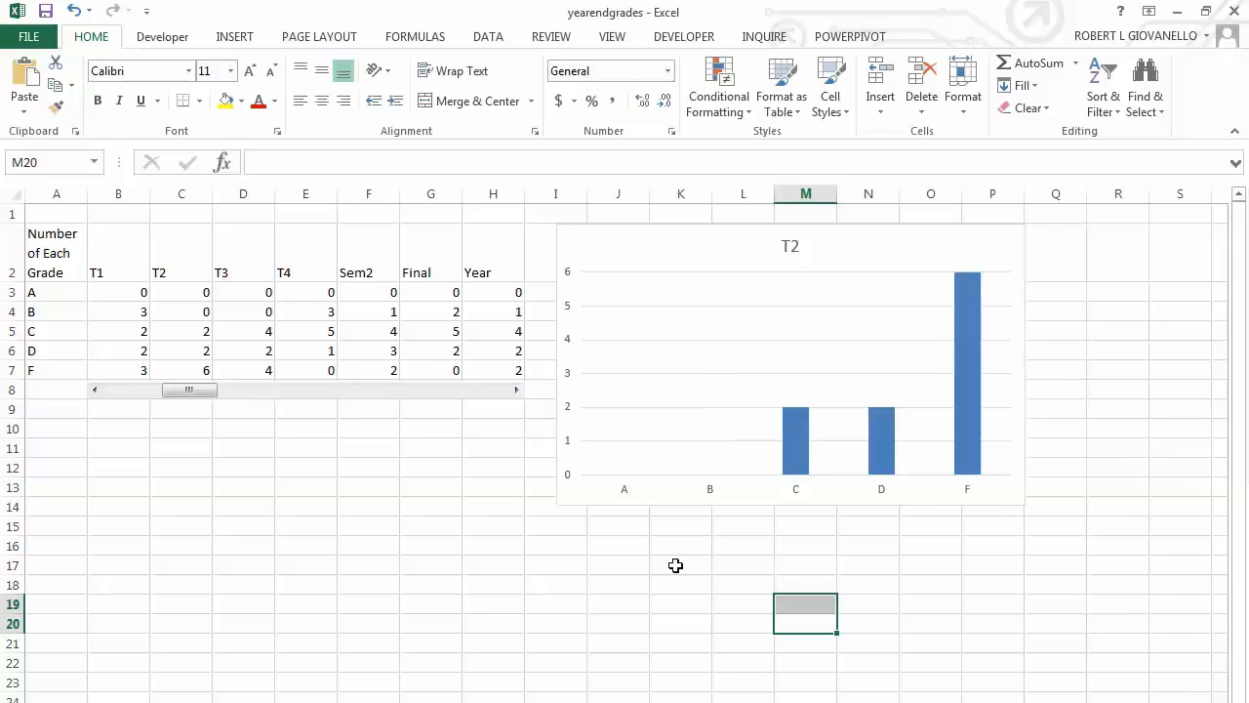
Run the scroll bar from T1 through every grading period to Year, comparing the bars on the fixed axis.
click(95, 390)
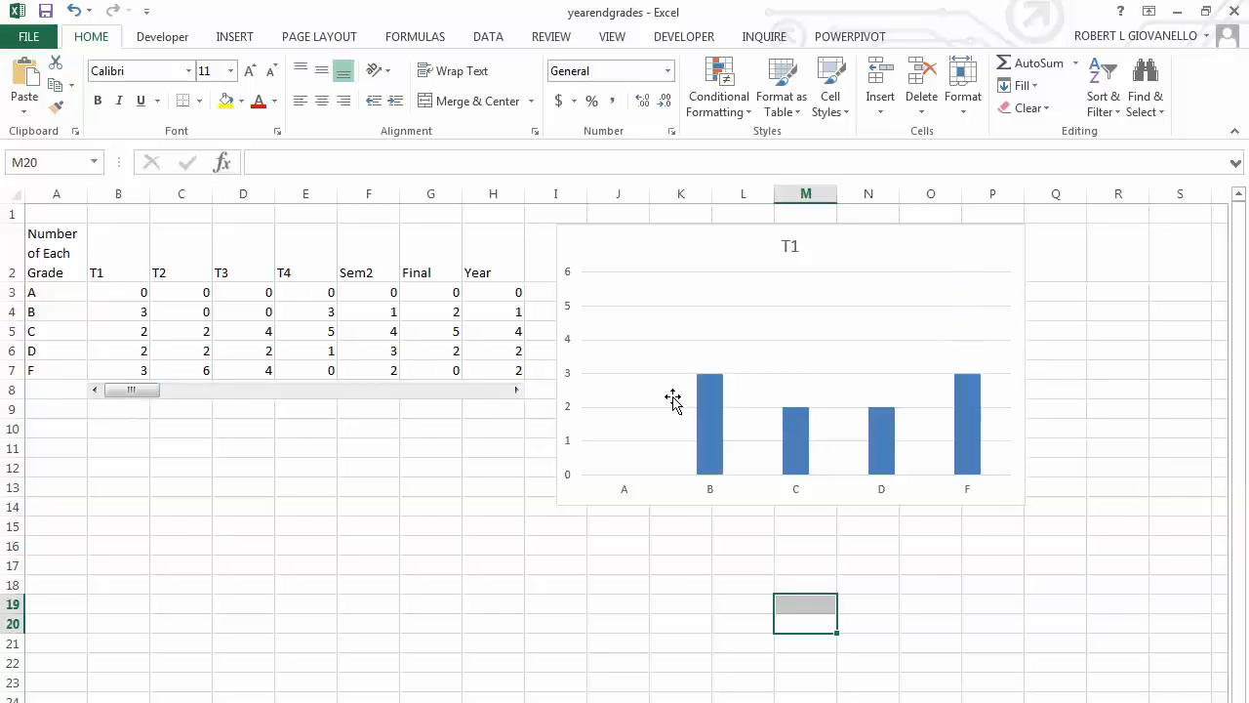
click(516, 390)
click(516, 390)
click(516, 390)
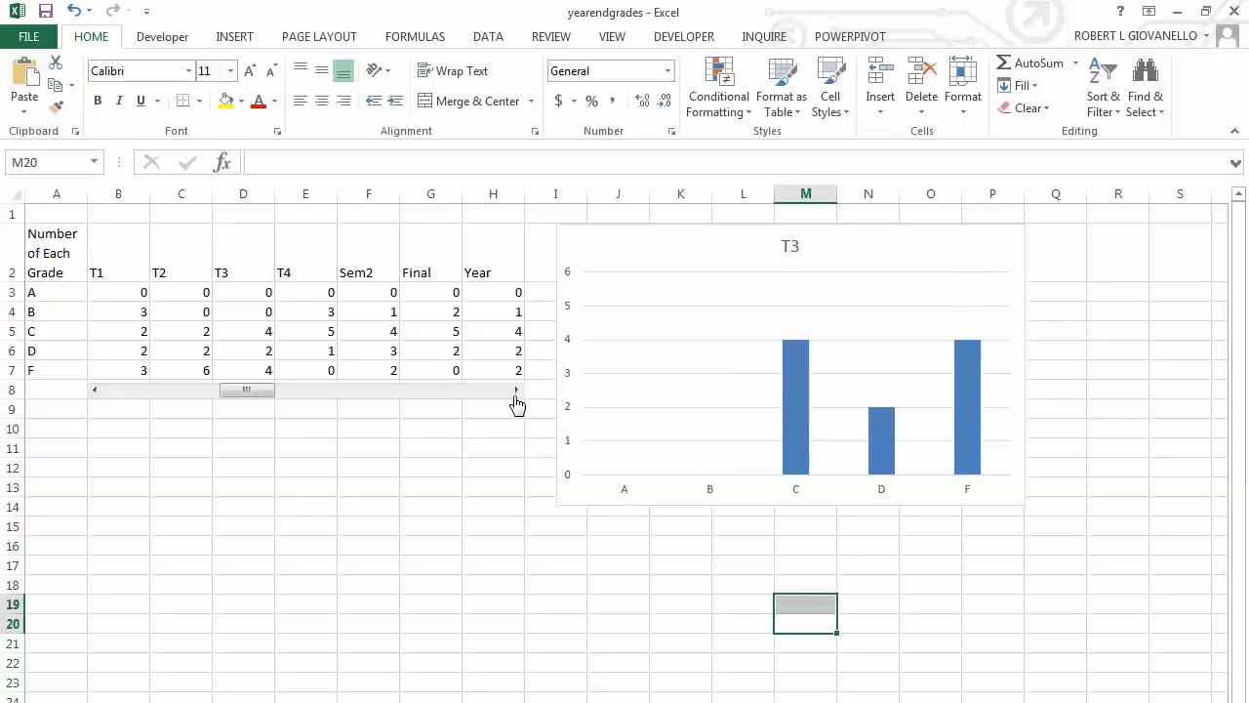
click(516, 390)
click(516, 390)
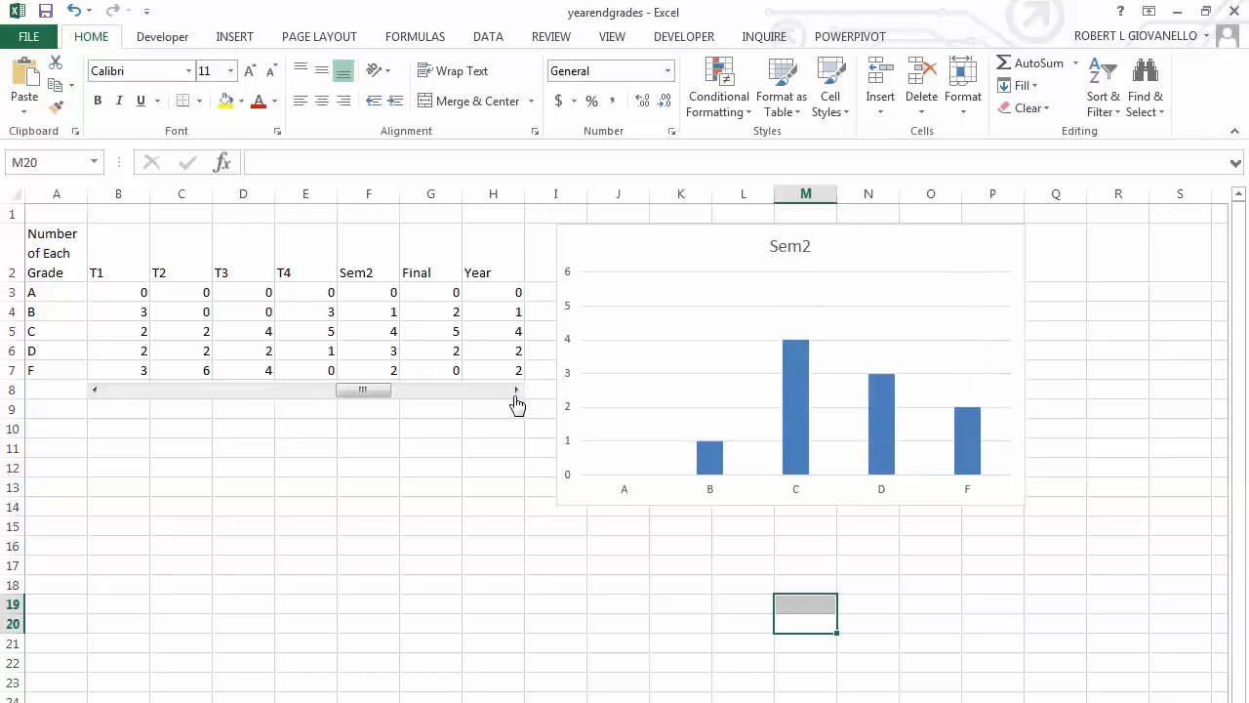
click(516, 390)
click(516, 392)
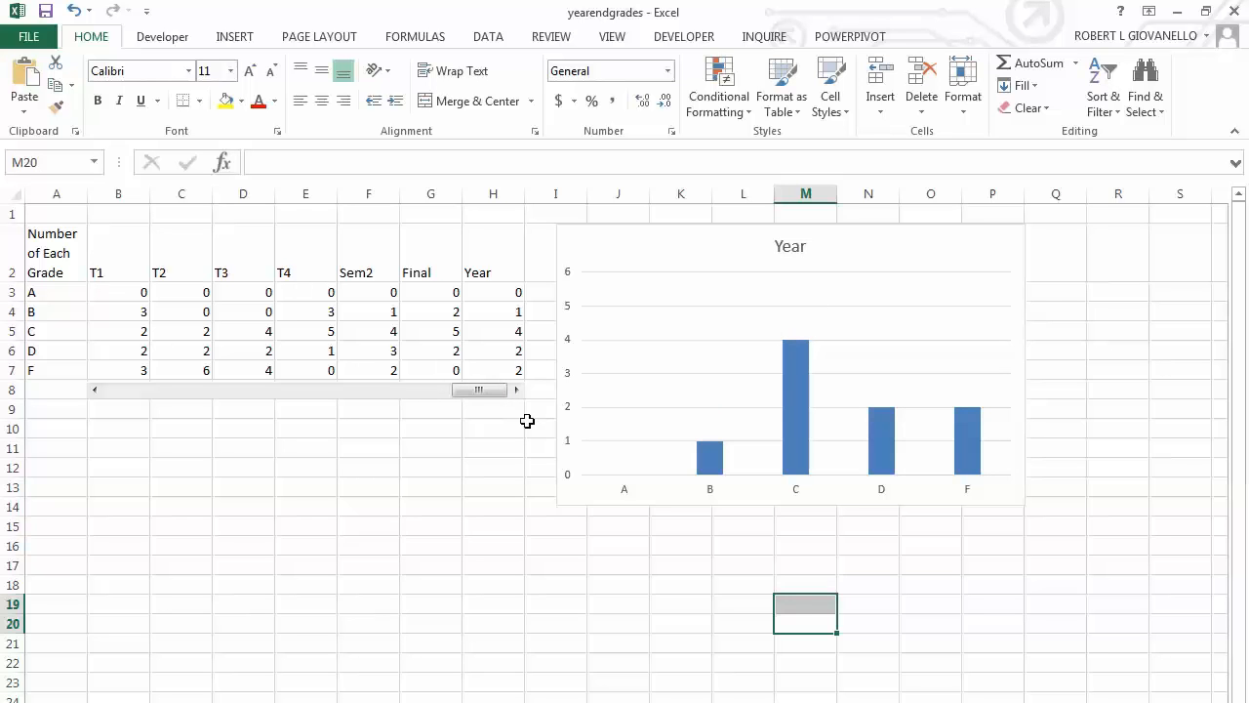
Move the chart below the helper cells to uncover them, and inspect the INDEX formula in J3 and the linked cell L3.
click(741, 241)
drag(742, 240, 739, 449)
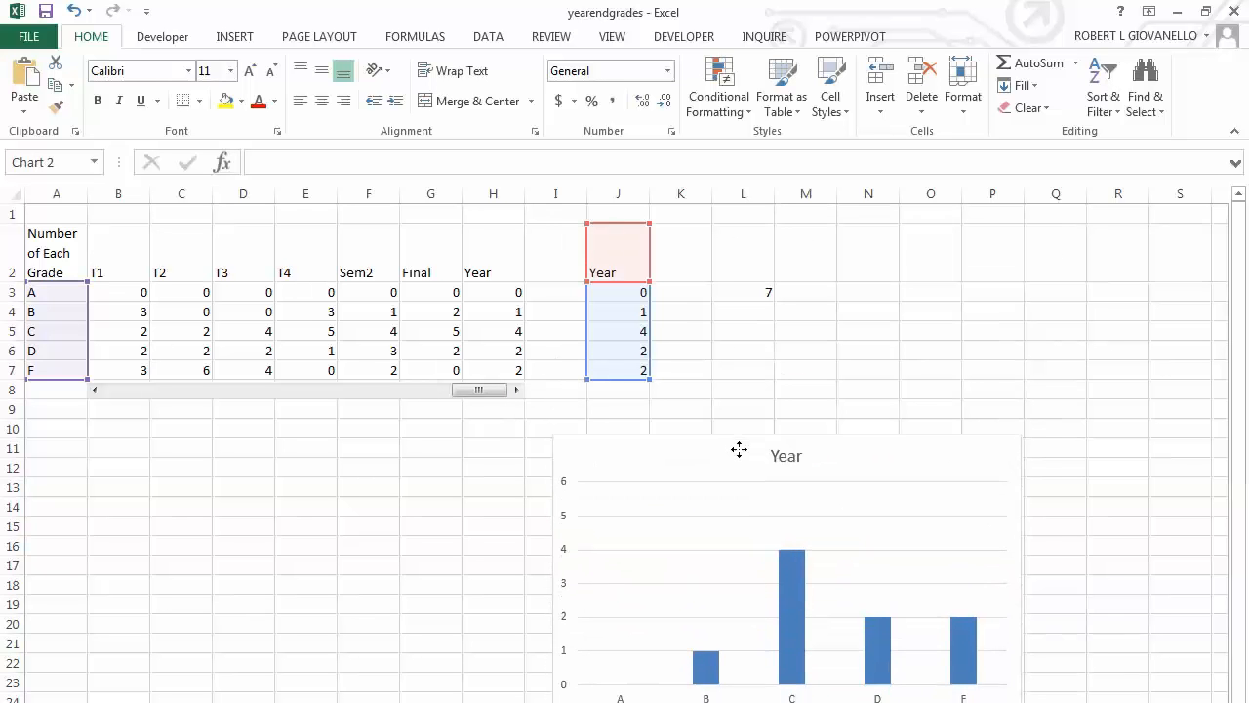
key(Escape)
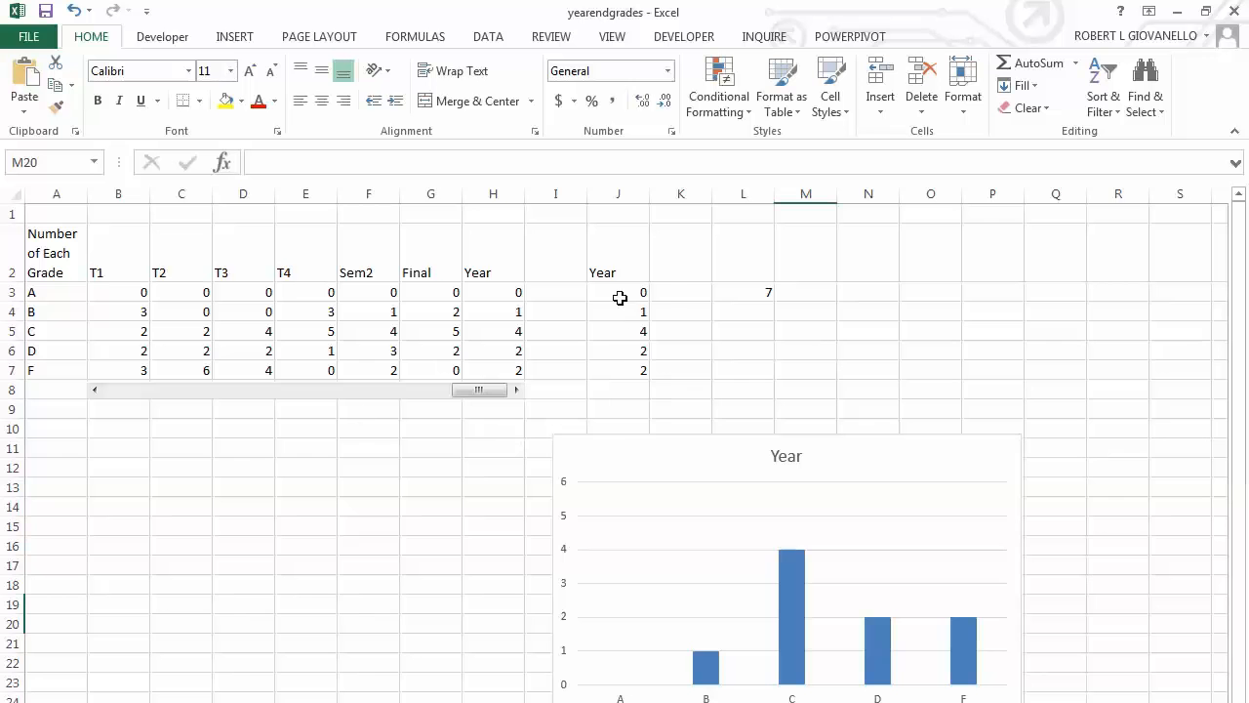
click(620, 295)
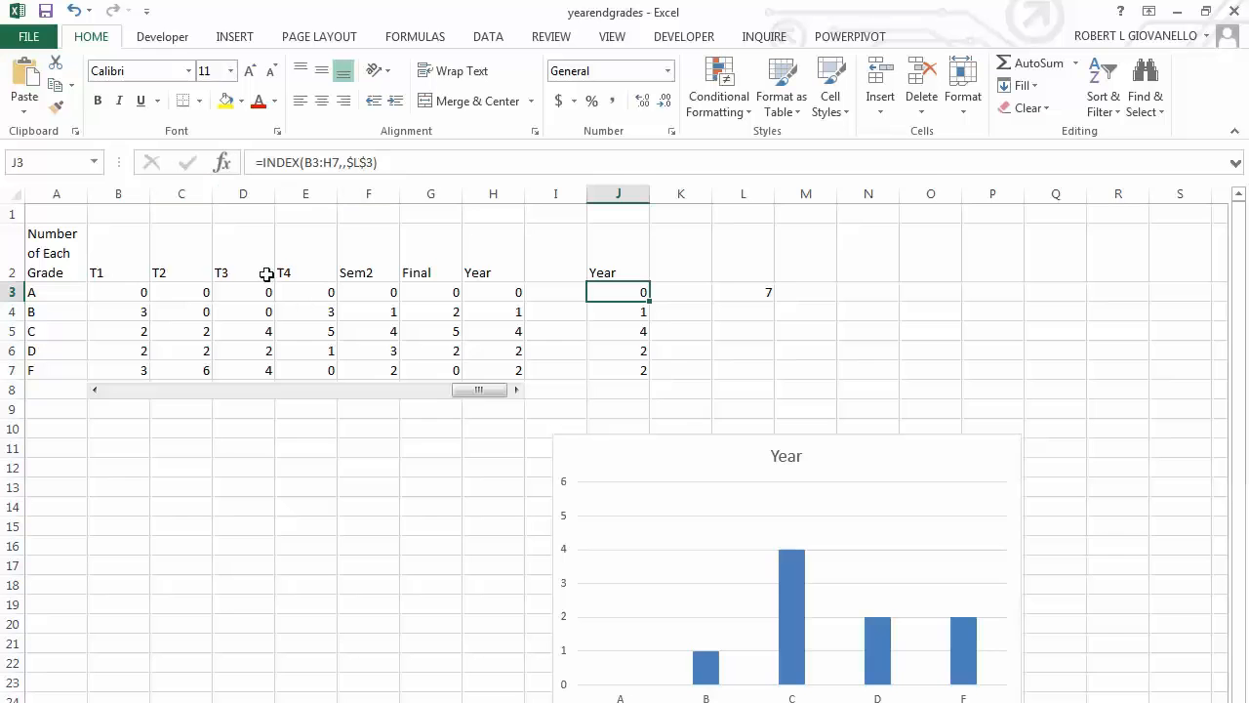
click(771, 290)
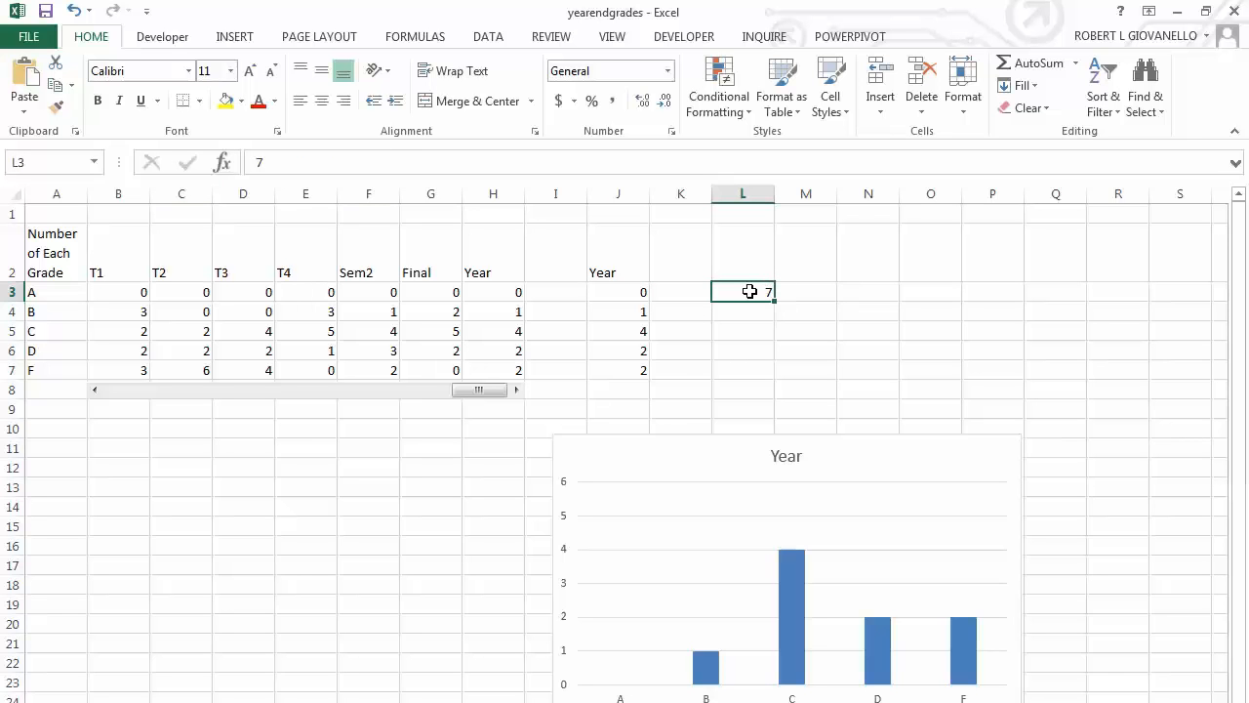
Step the scroll bar from Year back to T1 while watching L3, and move the chart back over the helper cells beside the table.
click(94, 395)
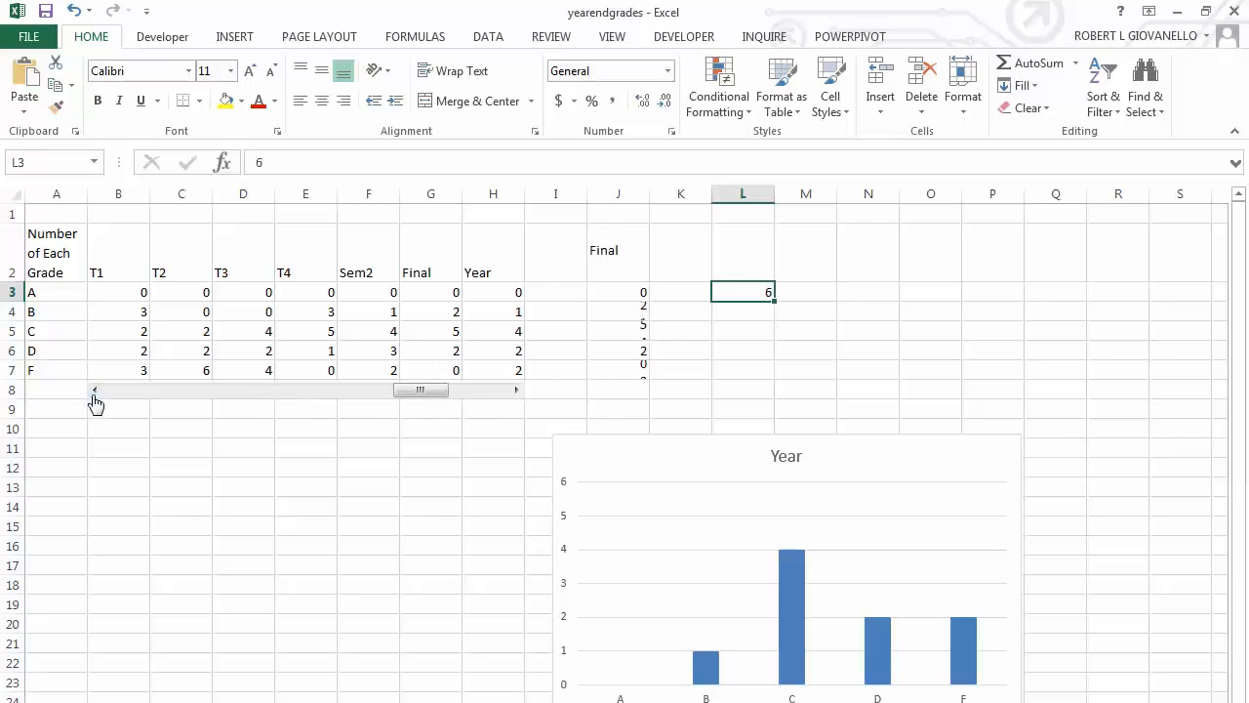
click(94, 394)
click(95, 394)
click(95, 394)
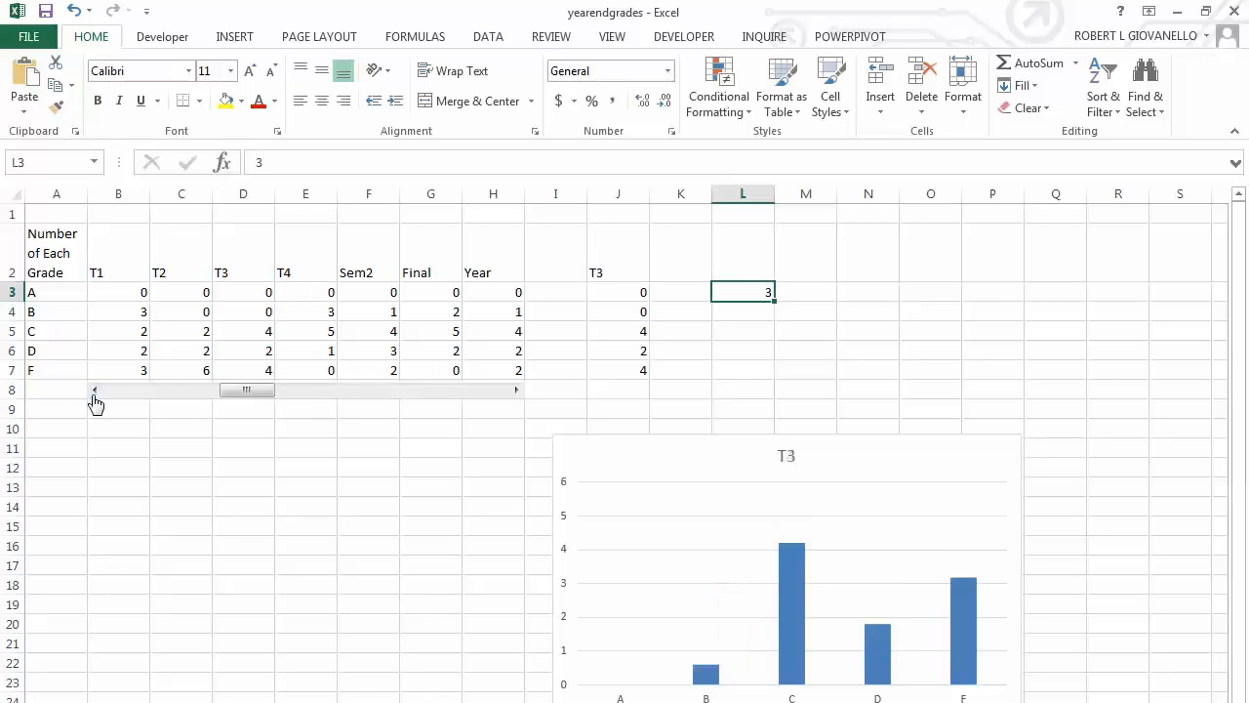
click(95, 394)
click(95, 394)
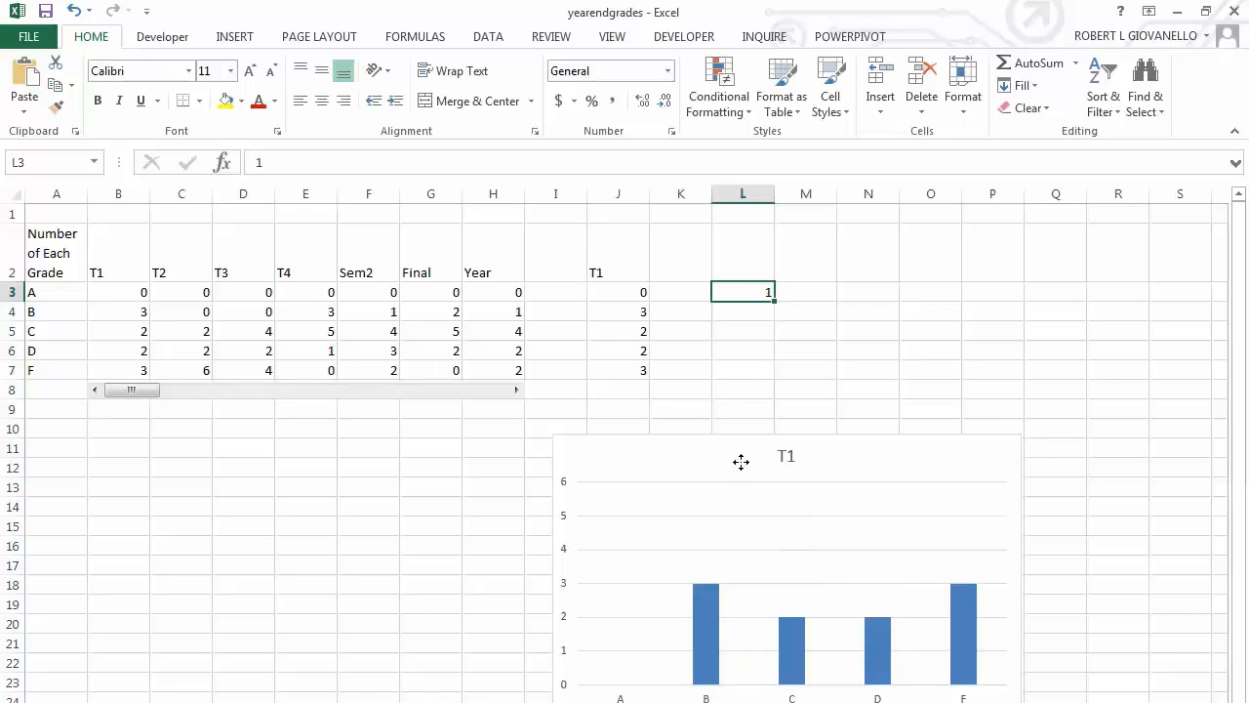
drag(739, 460, 768, 247)
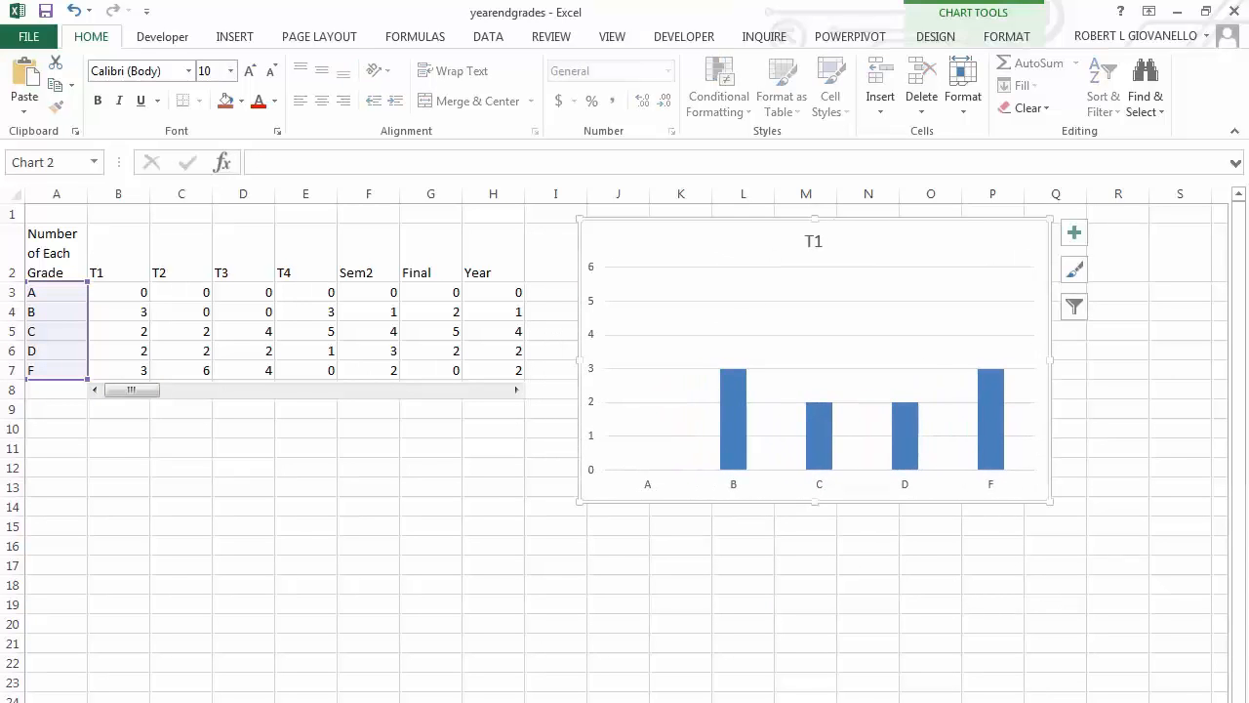